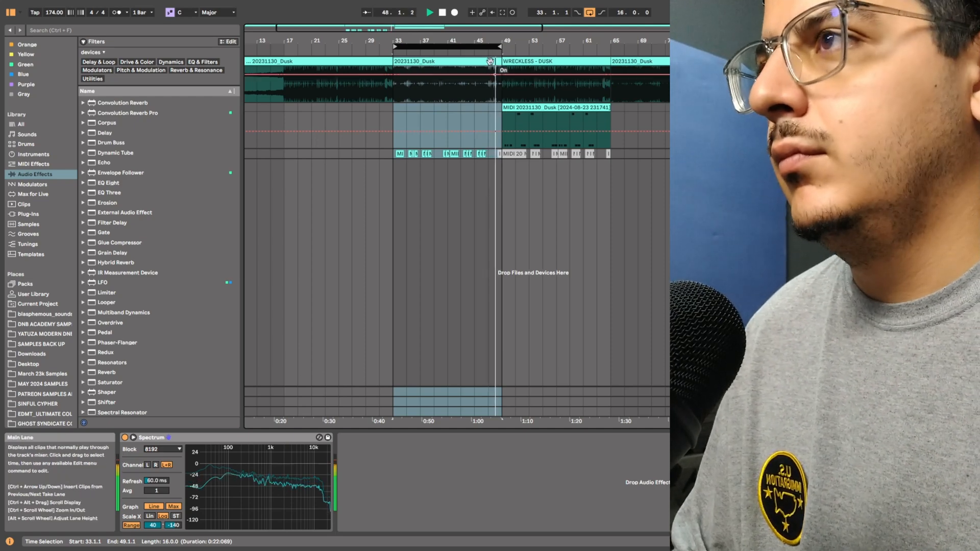
Step: Loop the WRECKLESS - DUSK reference section from bar 49 to 65 and play it back
key("space")
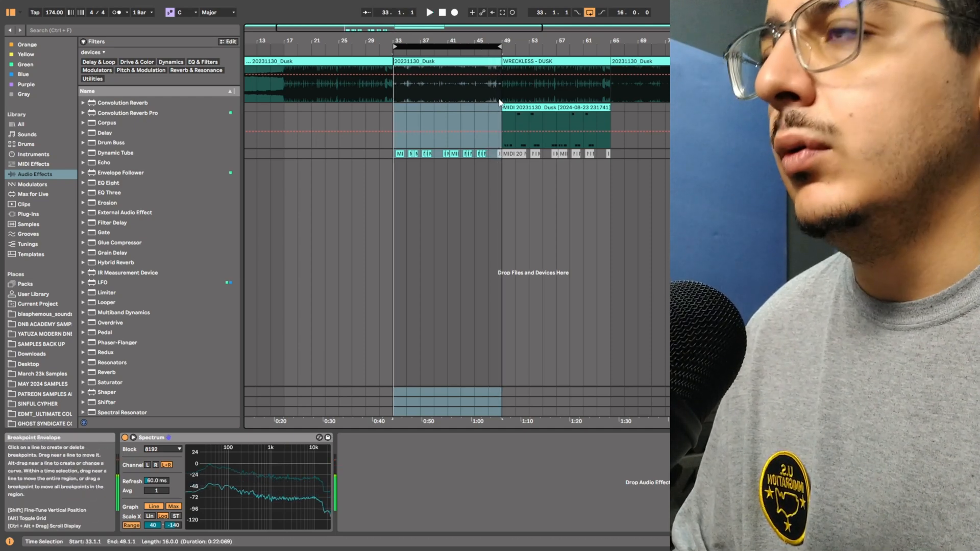
left_click_drag(473, 47, 591, 59)
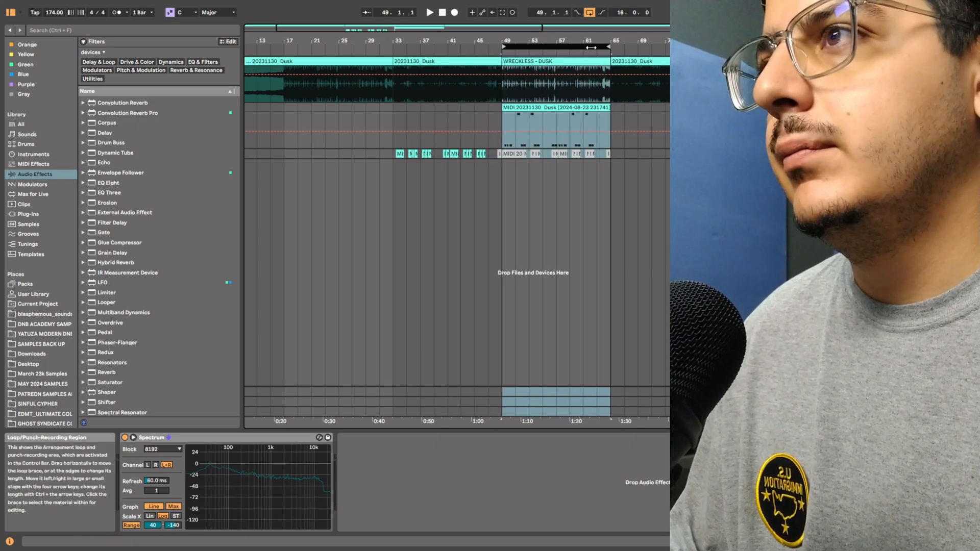
key("space")
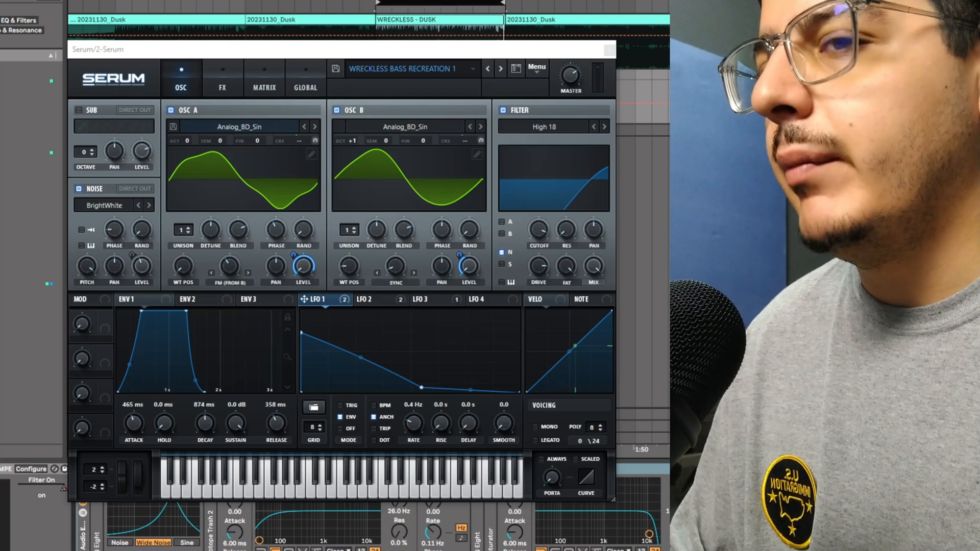
Step: Stop playback, close the reference Serum window and open the MIDI clip's note editor
key("space")
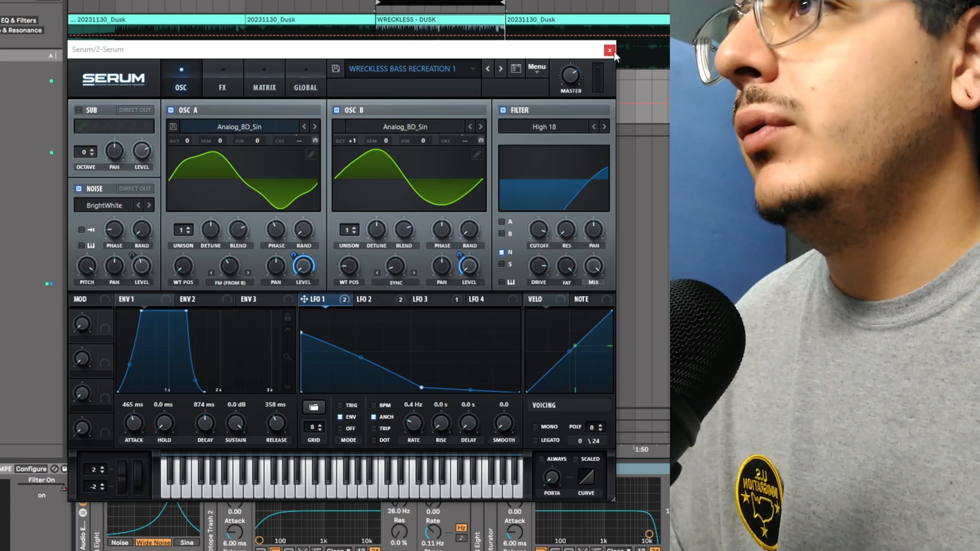
key("ctrl+alt+p")
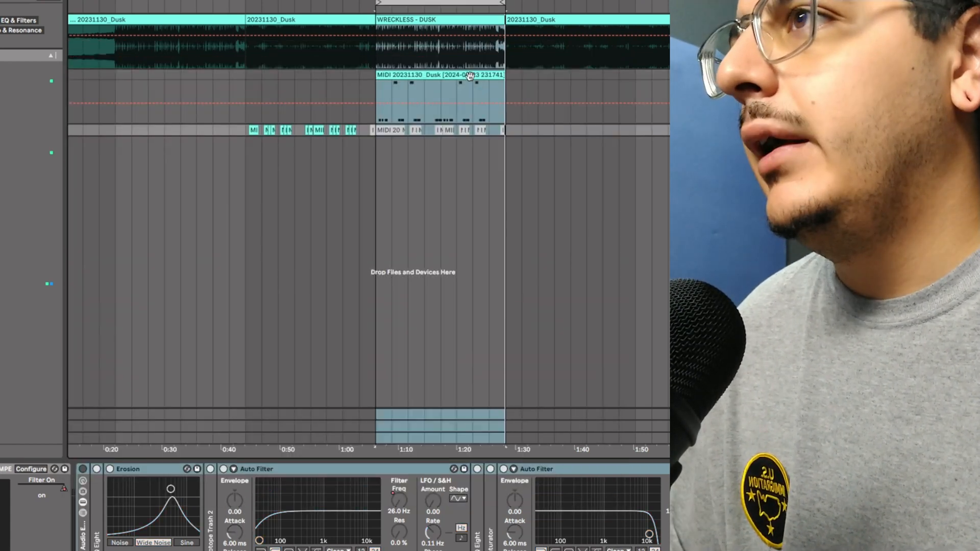
key("ctrl+alt+p")
left_click(608, 51)
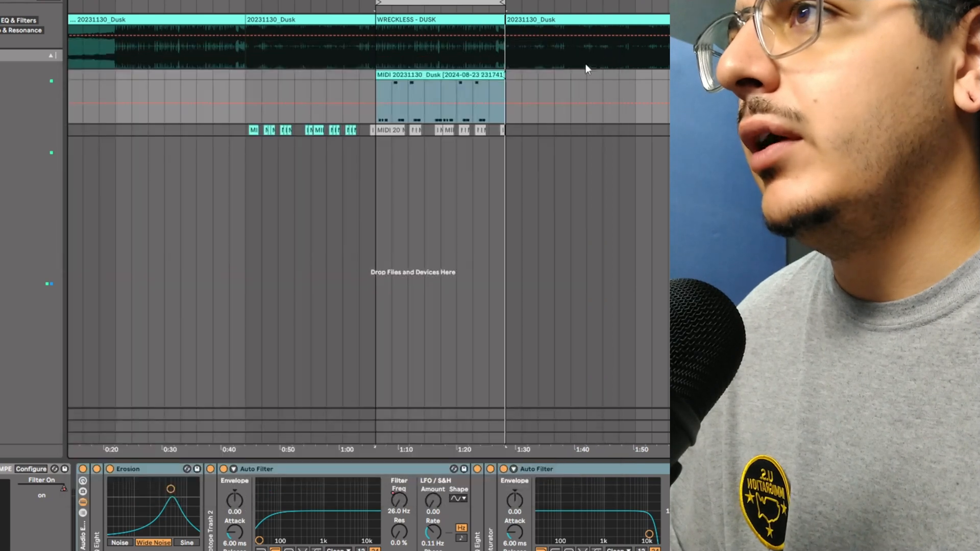
key("shift+Tab")
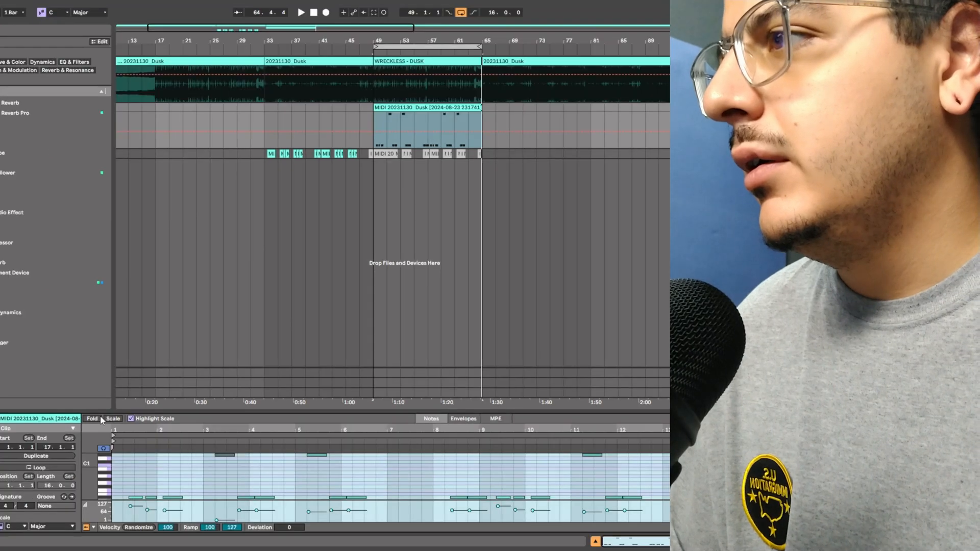
key("f")
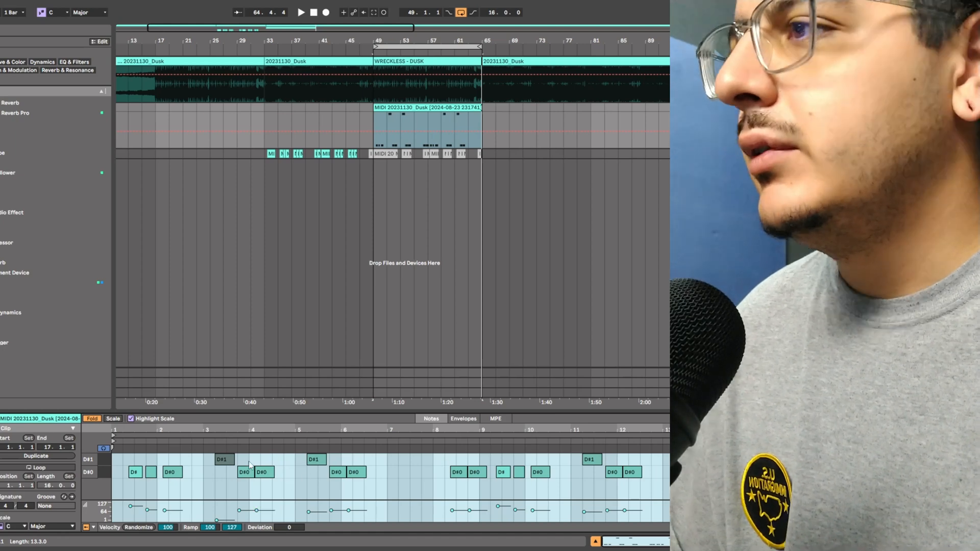
Step: Open a fresh Serum instance, load the Analog_BD_Sin wavetable into oscillator A and enable oscillator B
left_click(730, 154)
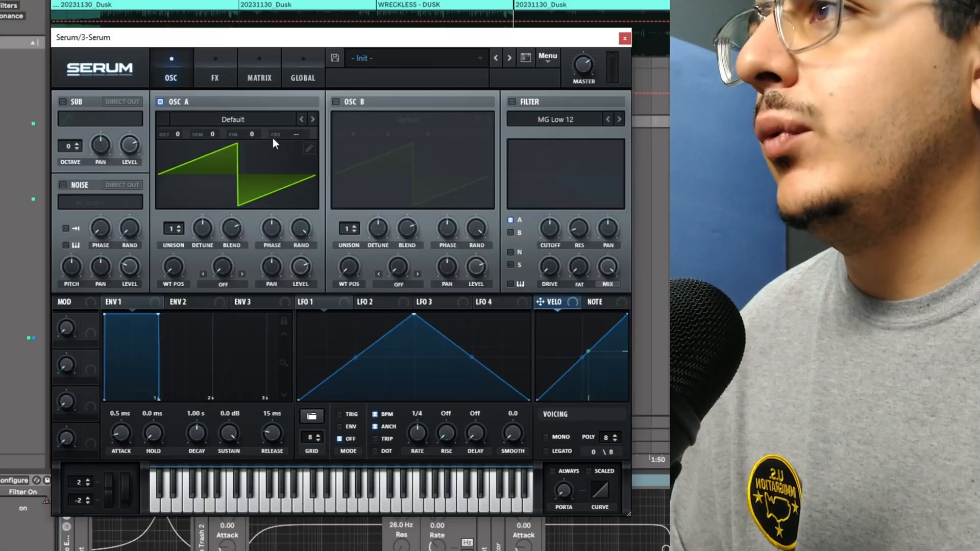
left_click(275, 119)
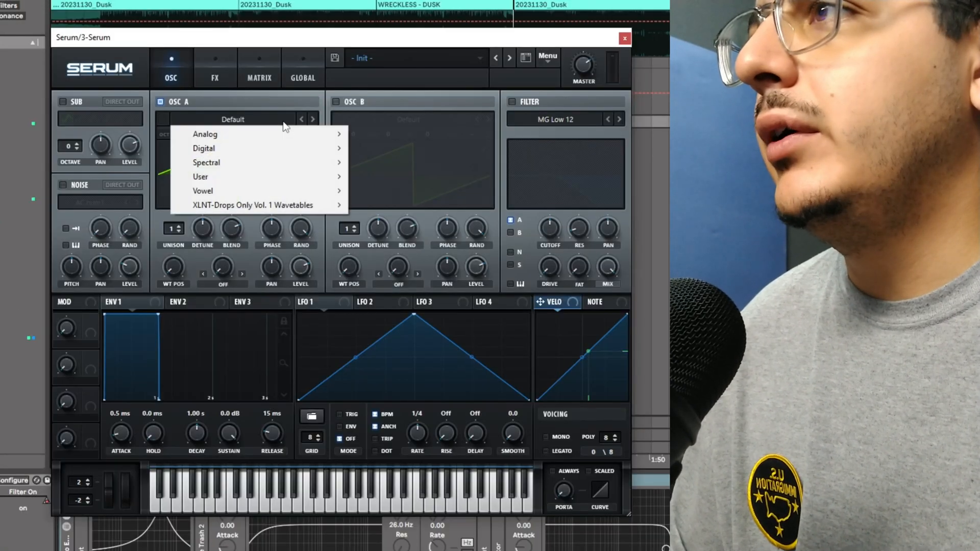
mouse_move(280, 135)
left_click(403, 158)
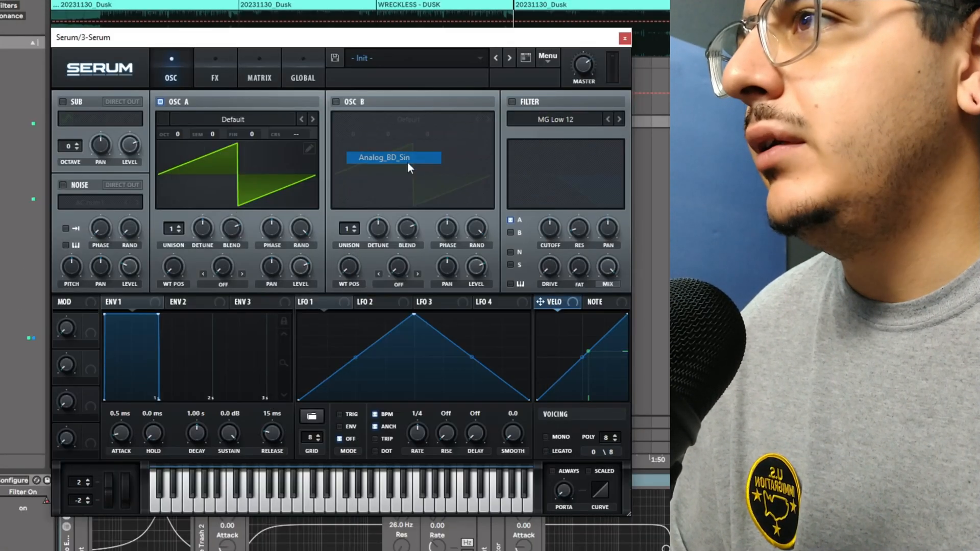
left_click(349, 103)
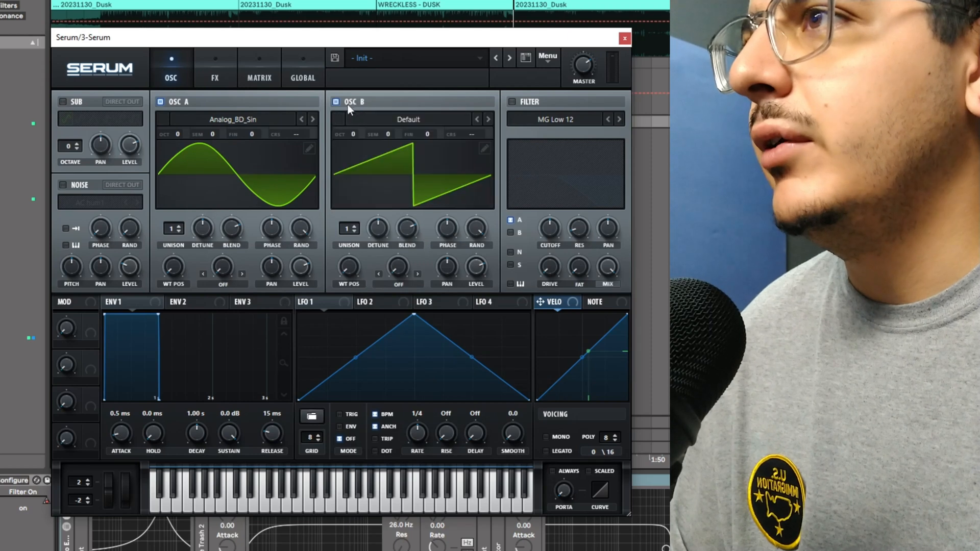
Step: Route LFO 1 to the oscillator levels and redraw it as a falling ramp with an added low point
left_click_drag(316, 302, 301, 269)
left_click_drag(301, 269, 302, 431)
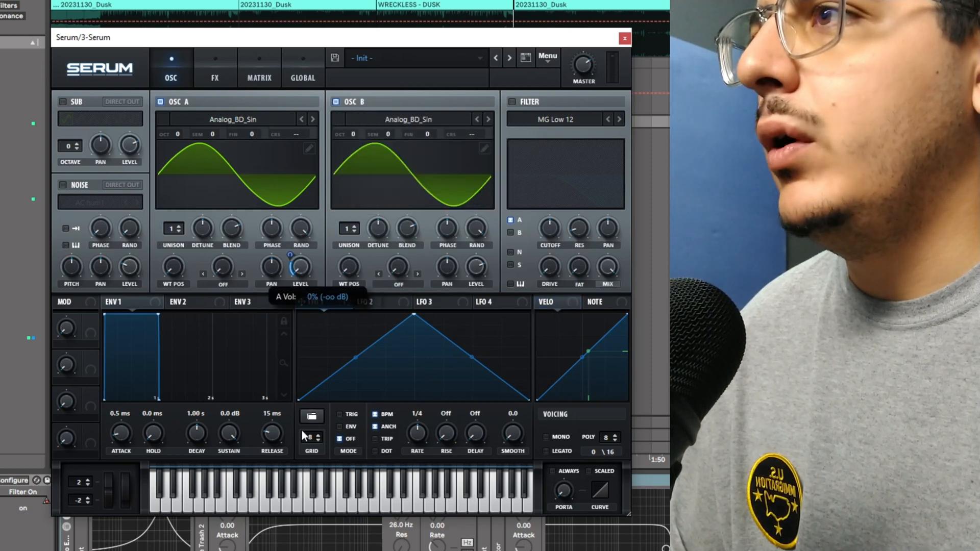
left_click_drag(414, 314, 280, 321)
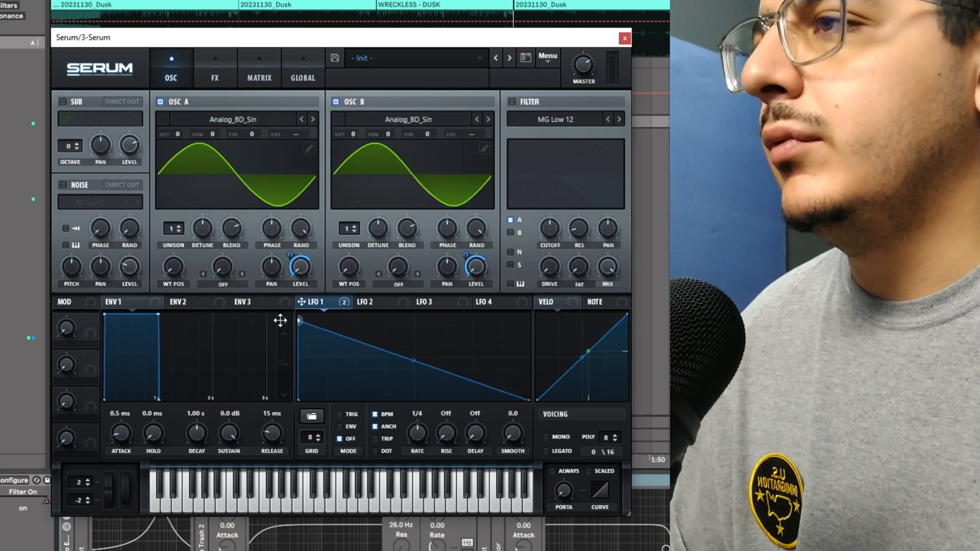
double_click(435, 382)
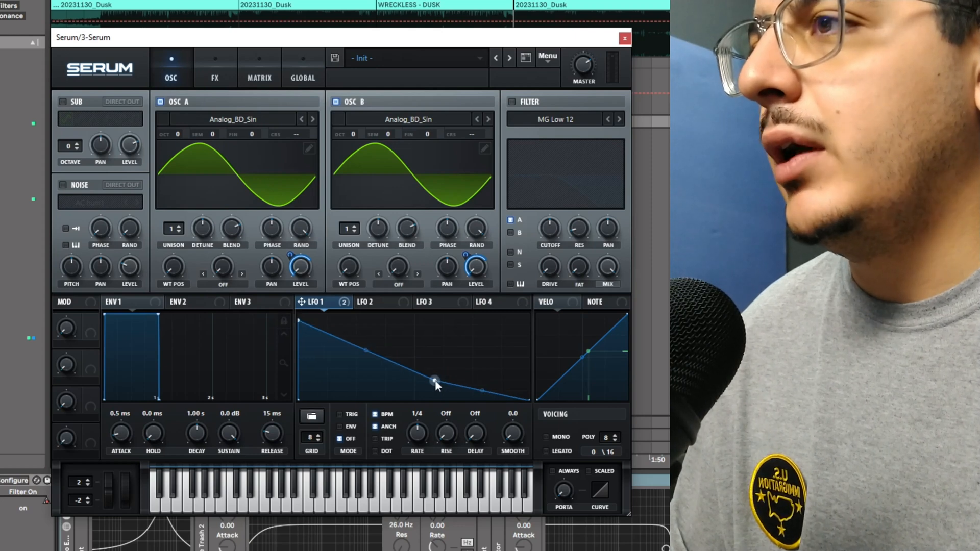
left_click_drag(435, 381, 435, 395)
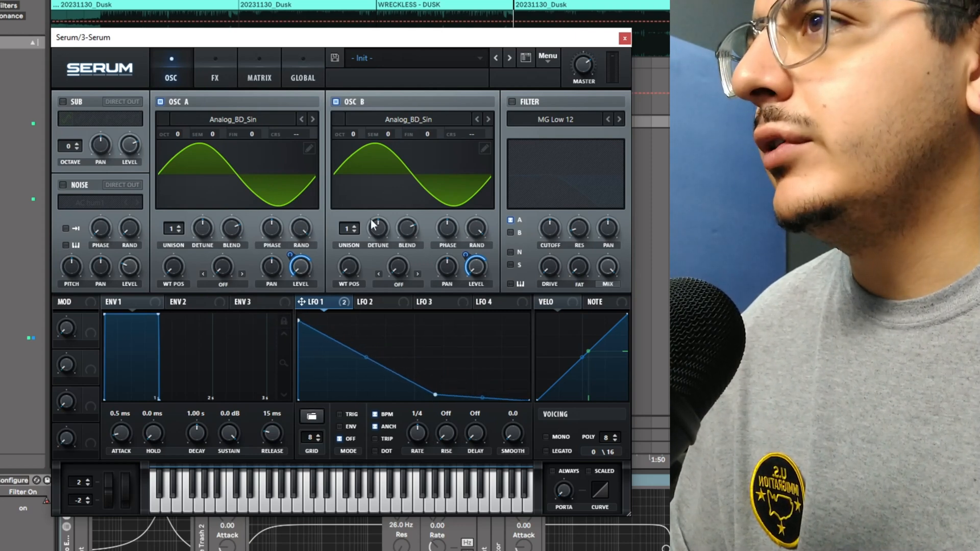
Step: Edit oscillator A's wavetable by boosting the low harmonic bins around Bin 4, then close the editor
left_click(309, 148)
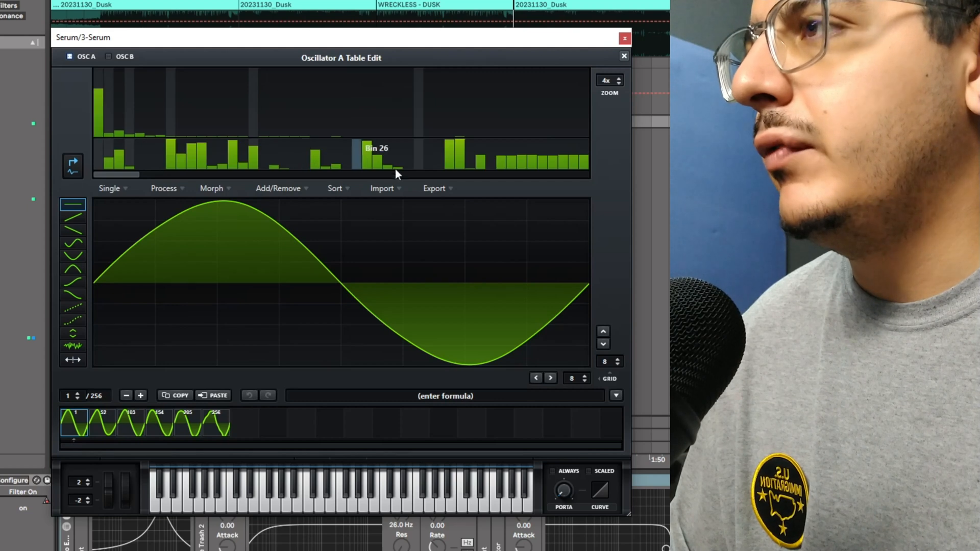
left_click(131, 118)
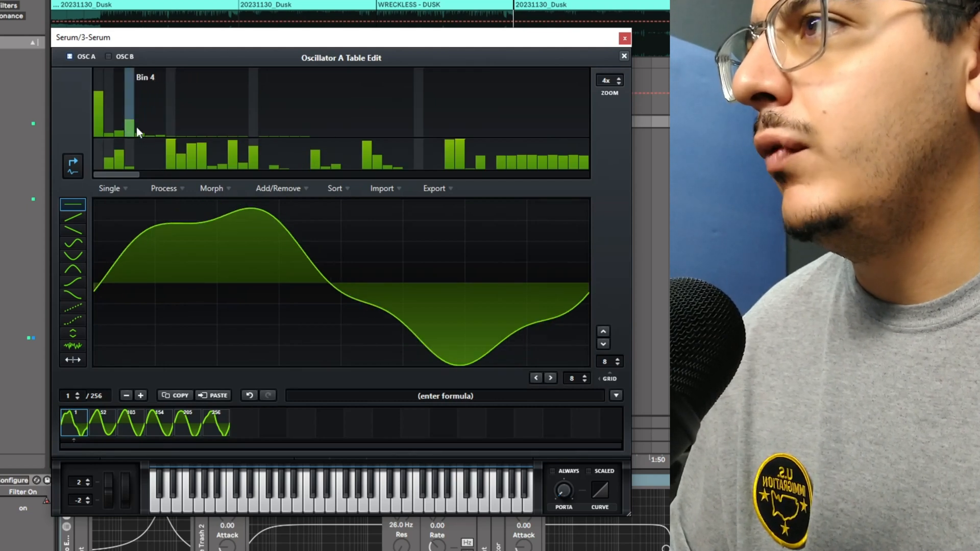
left_click(145, 123)
left_click(134, 112)
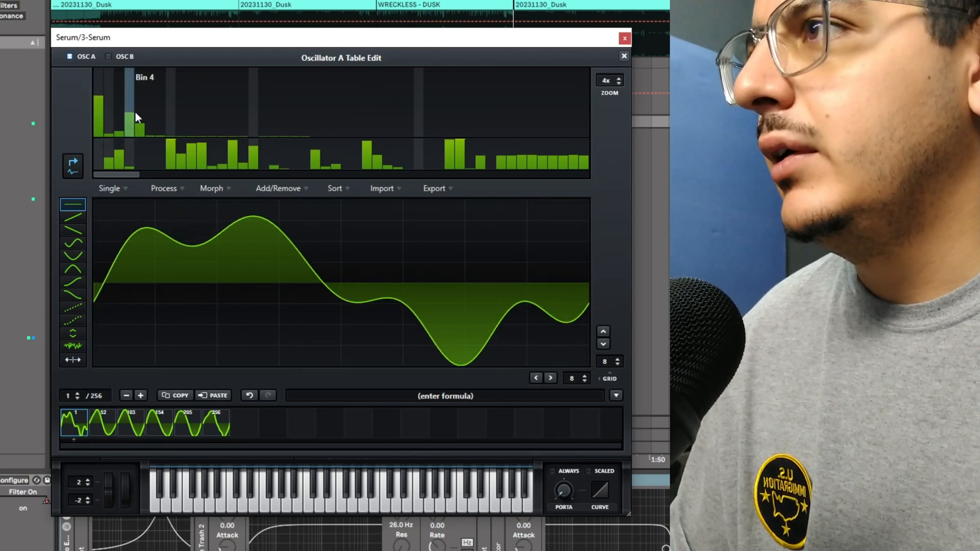
left_click(623, 57)
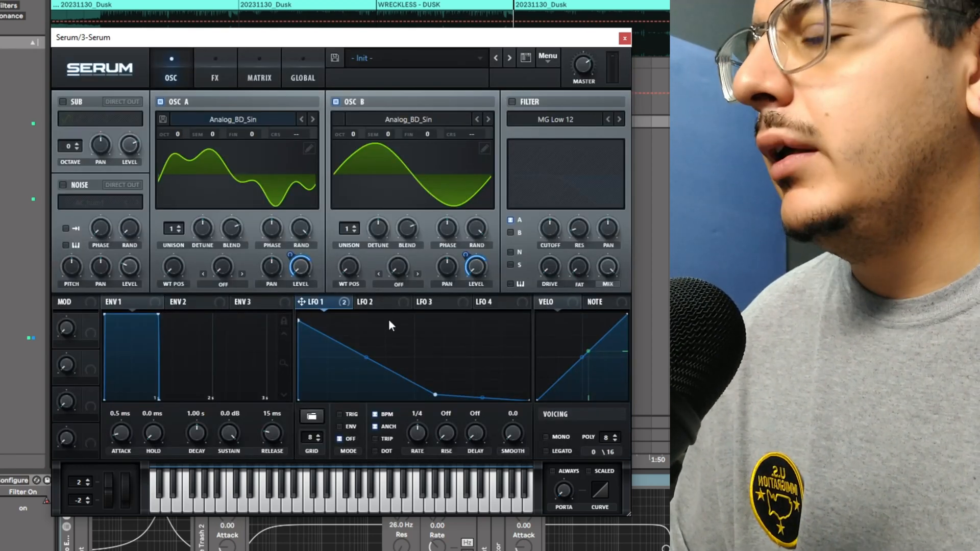
Step: Assign LFO 3 to the noise oscillator's level and inspect LFO 3's settings
left_click(447, 306)
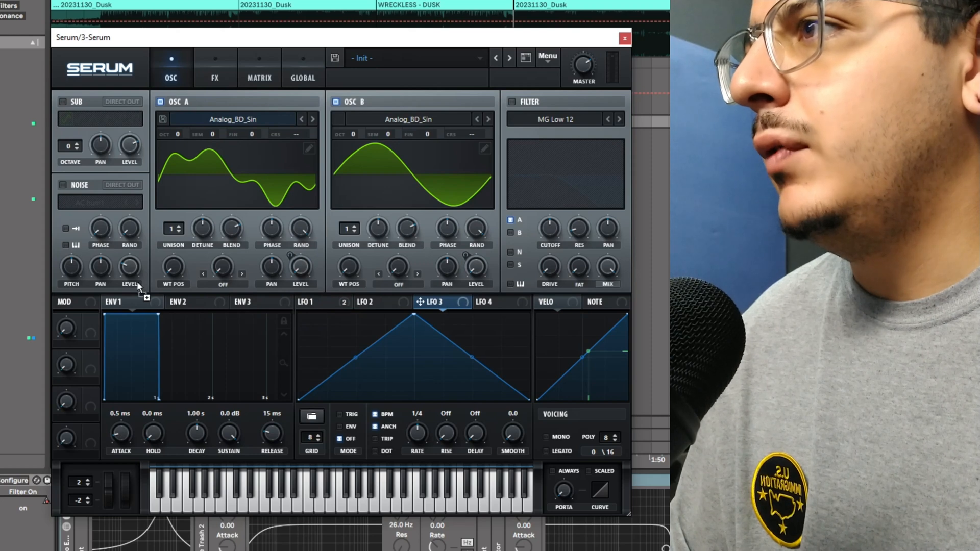
left_click_drag(132, 265, 126, 258)
left_click(312, 301)
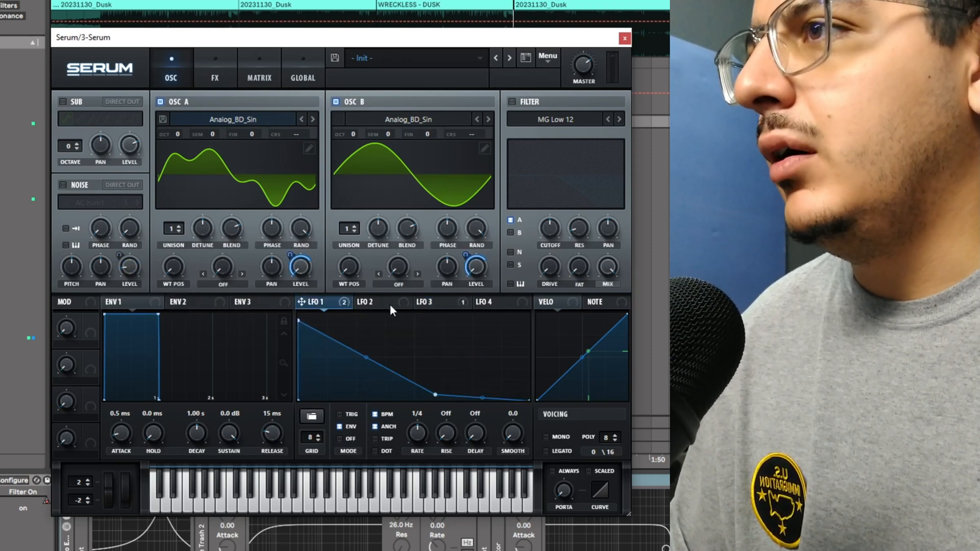
left_click(434, 302)
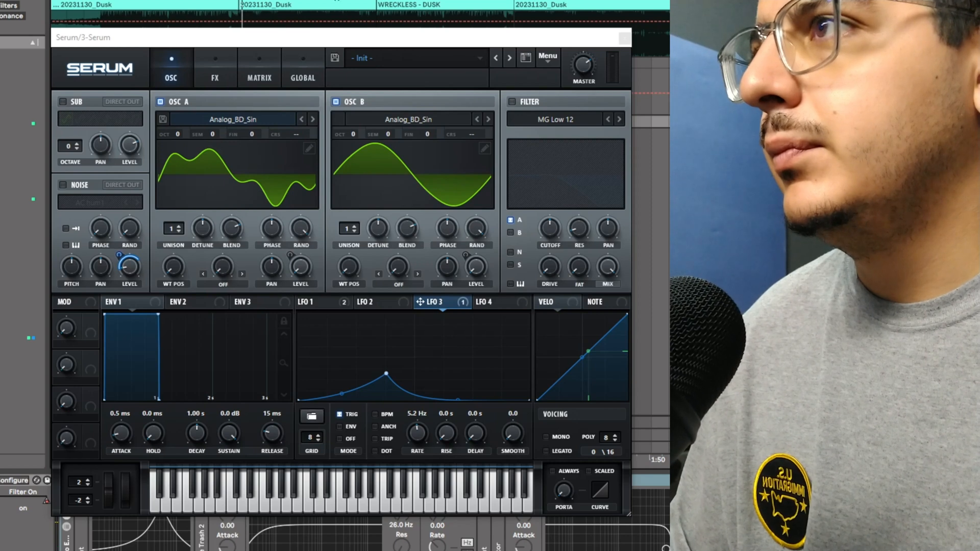
Step: Set LFO 1's rate to 0.5 Hz
left_click(347, 307)
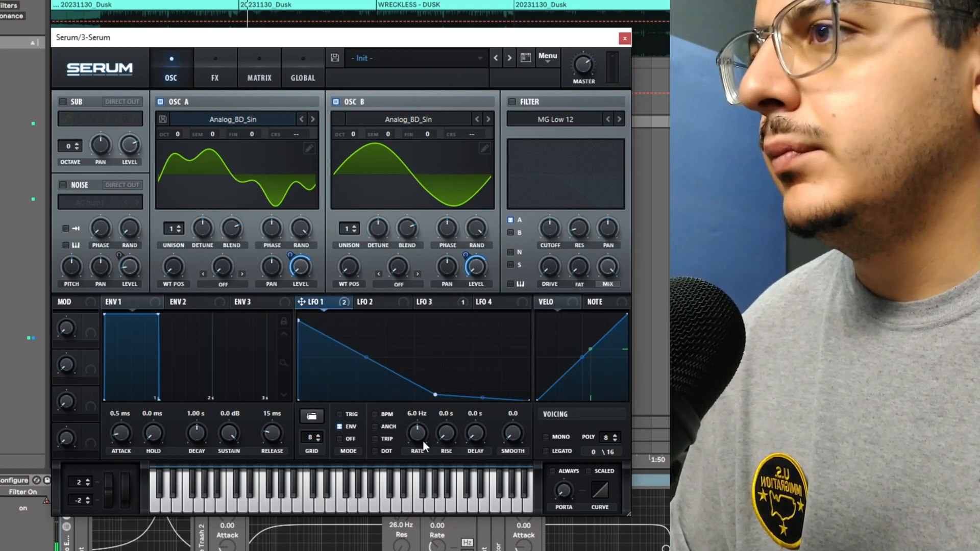
left_click_drag(426, 467, 423, 432)
left_click_drag(423, 434, 424, 442)
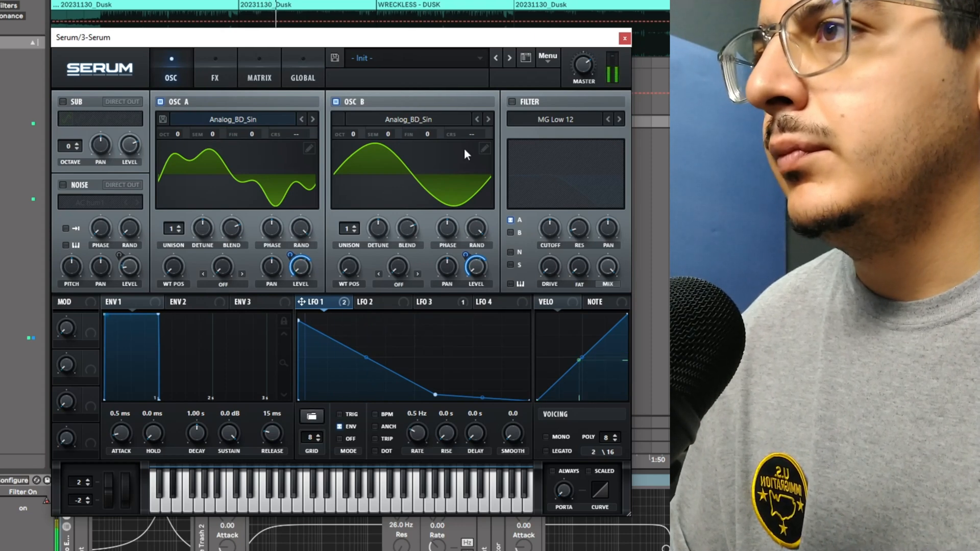
Step: Route LFO 2 to both oscillators' coarse pitch and shape it as a steep exponential drop
left_click(403, 303)
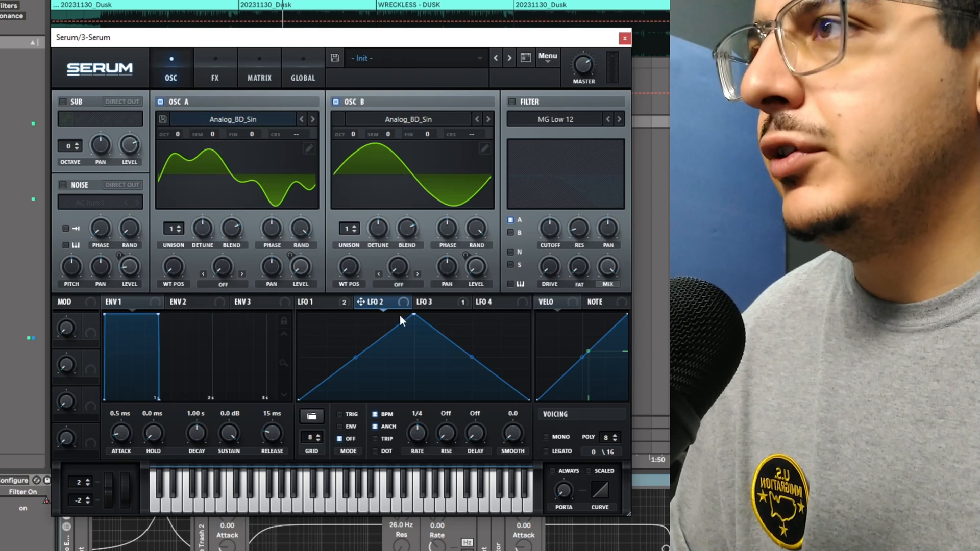
left_click_drag(387, 304, 296, 134)
left_click_drag(479, 139, 478, 137)
left_click_drag(414, 315, 292, 348)
double_click(430, 401)
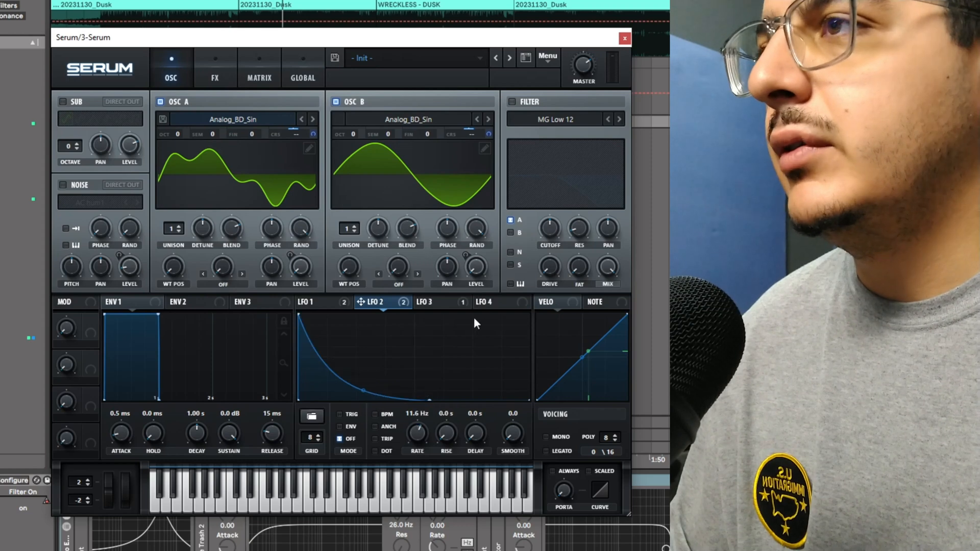
mouse_move(431, 400)
left_mouse_down()
mouse_move(405, 401)
mouse_move(427, 398)
left_mouse_up()
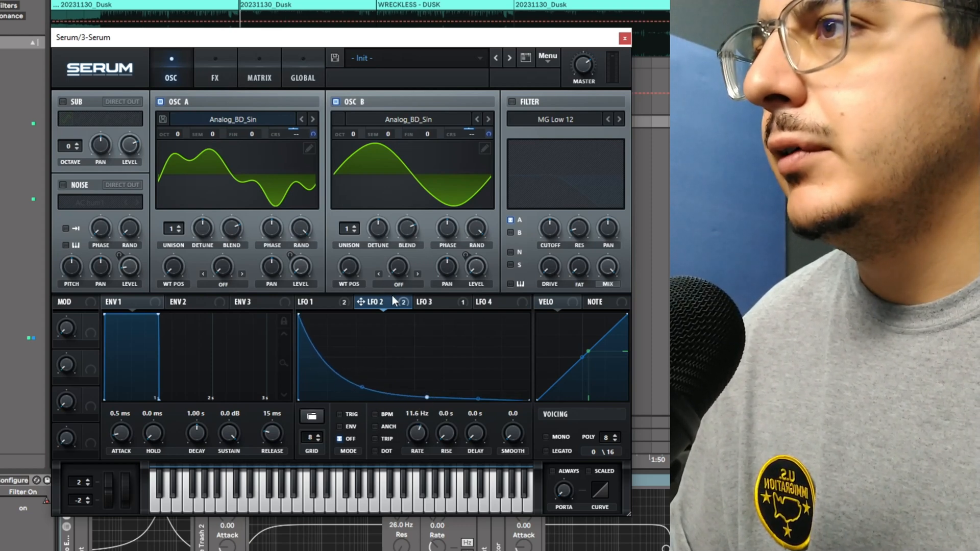
Step: Switch LFO 2 to envelope mode, set its rate to 11.9 Hz and move its lower point further right
left_click(358, 428)
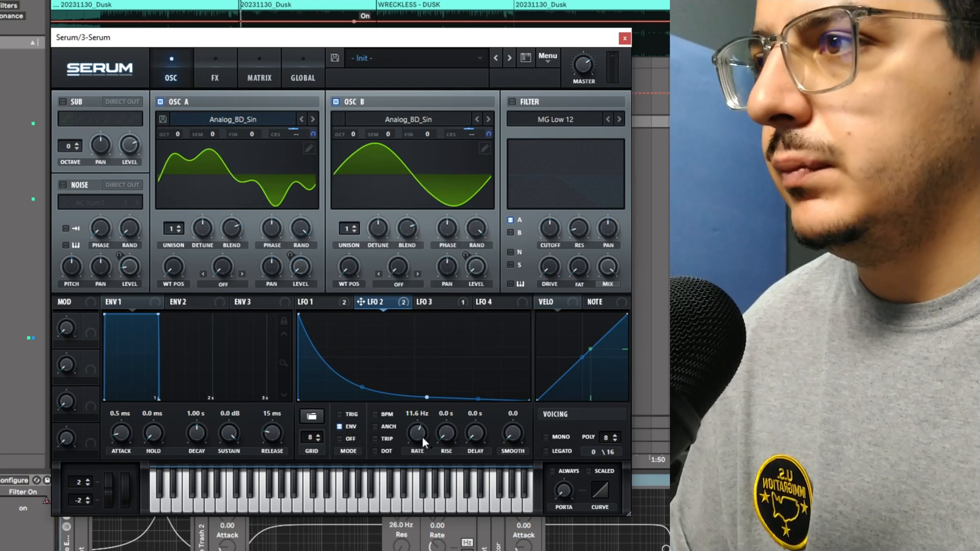
left_click_drag(422, 437, 427, 443)
left_click_drag(303, 229, 302, 301)
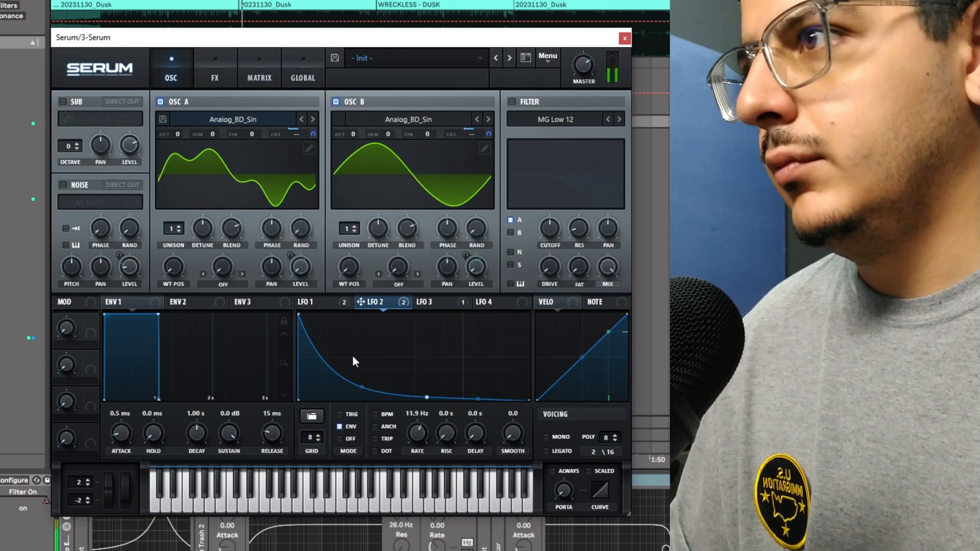
left_click_drag(427, 397, 458, 392)
Step: Bend LFO 1's falling curve into a convex shape
left_click(307, 302)
mouse_move(298, 317)
left_mouse_down()
mouse_move(311, 315)
mouse_move(298, 314)
left_mouse_up()
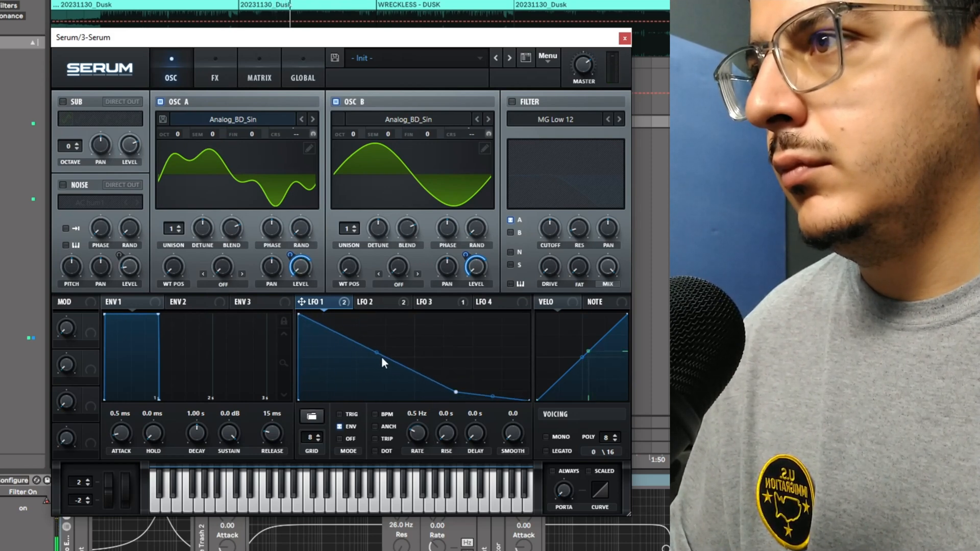
left_click_drag(383, 363, 381, 353)
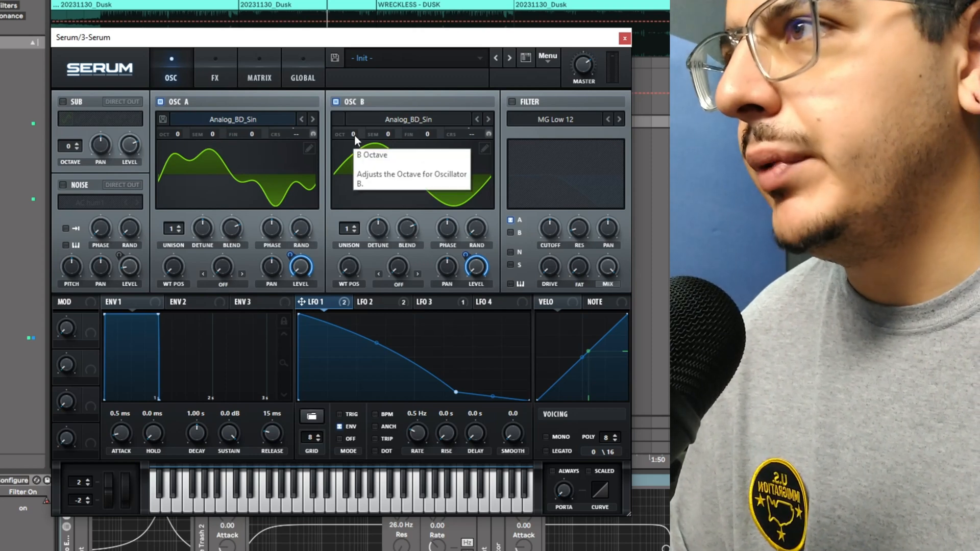
Step: Raise oscillator B by one octave, play the loop, and set envelope 1's attack to 161 ms
left_click_drag(355, 136, 362, 126)
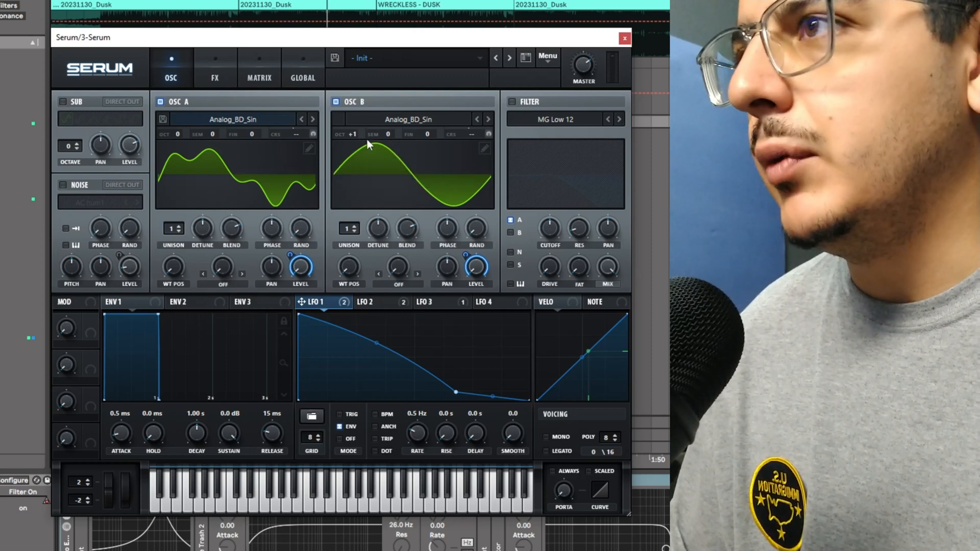
key("space")
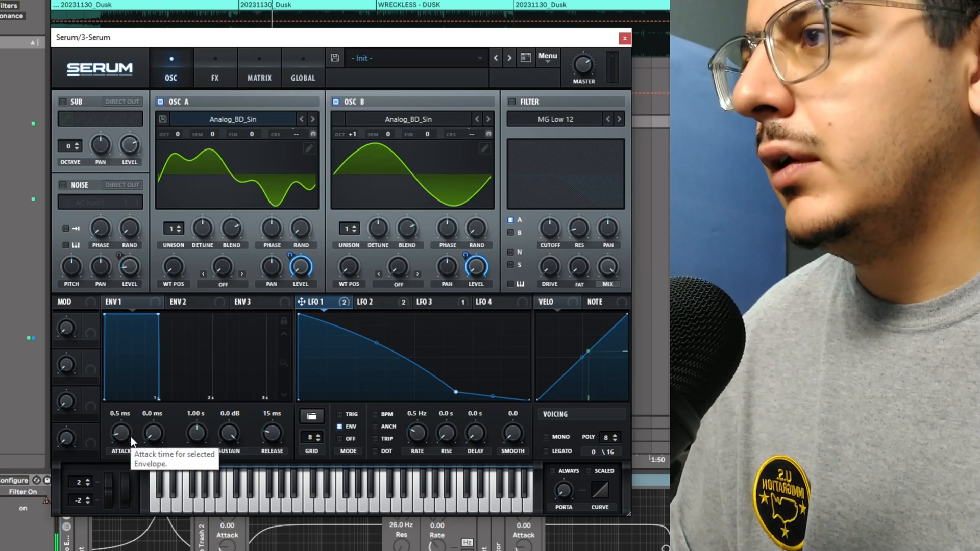
left_click_drag(131, 437, 142, 413)
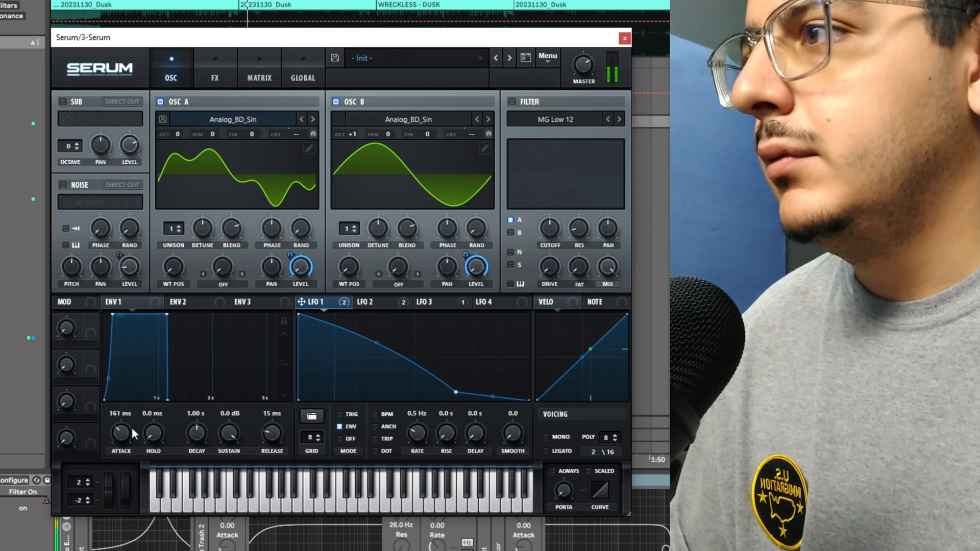
Step: Set envelope 1's attack to 41 ms
left_click_drag(132, 427, 128, 455)
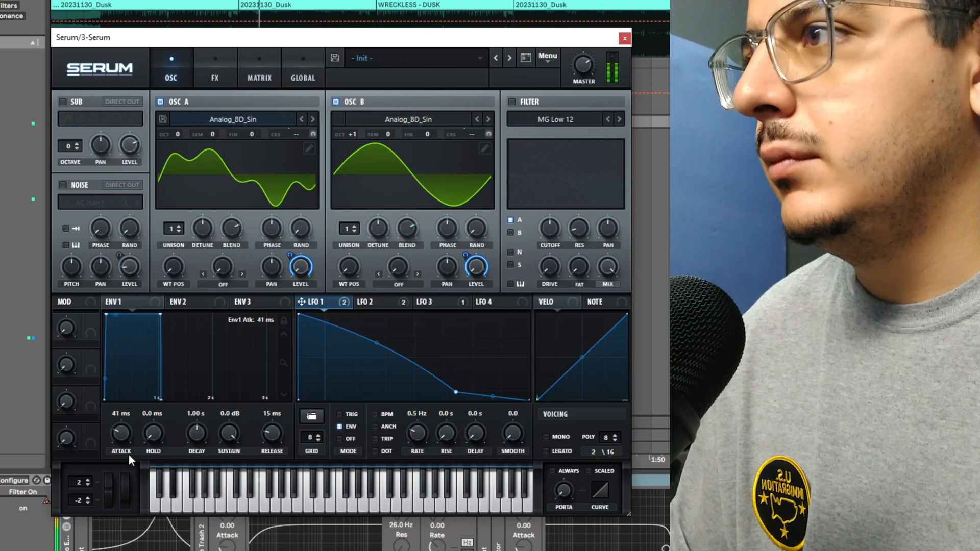
Step: Enable the noise oscillator and select the BrightWhite noise sample
left_click(69, 185)
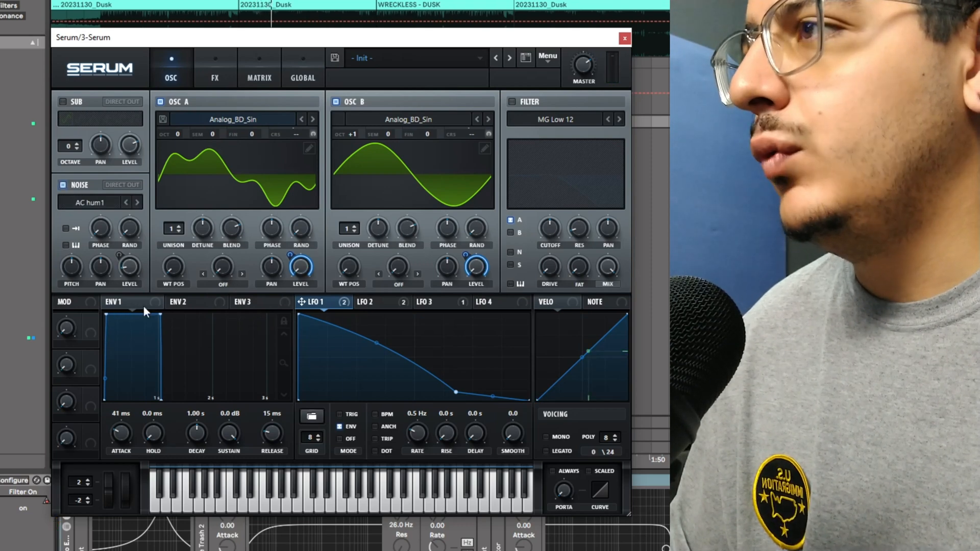
left_click(138, 203)
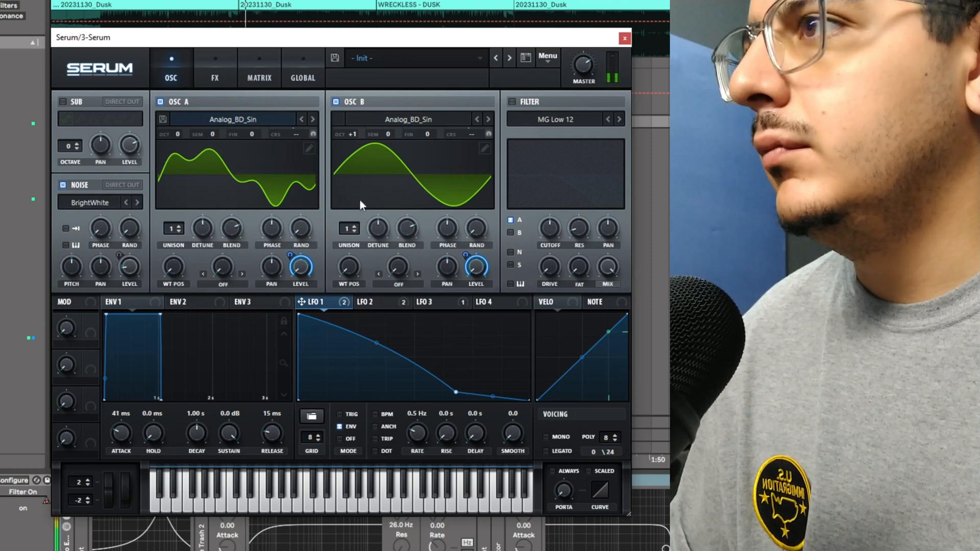
Step: Route LFO 3 to the noise level and set LFO 3's rate to 0.5 Hz
left_click(377, 306)
left_click(427, 306)
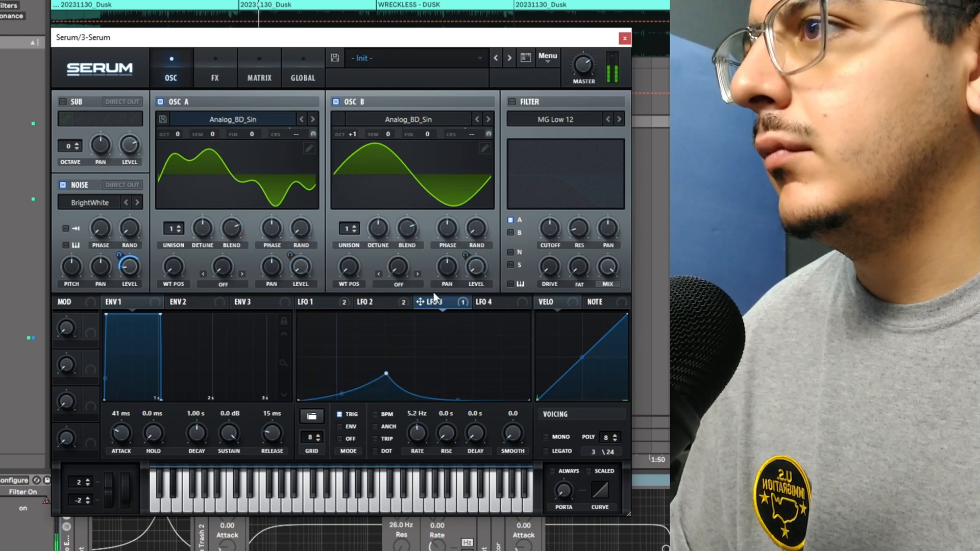
left_click_drag(423, 436, 421, 462)
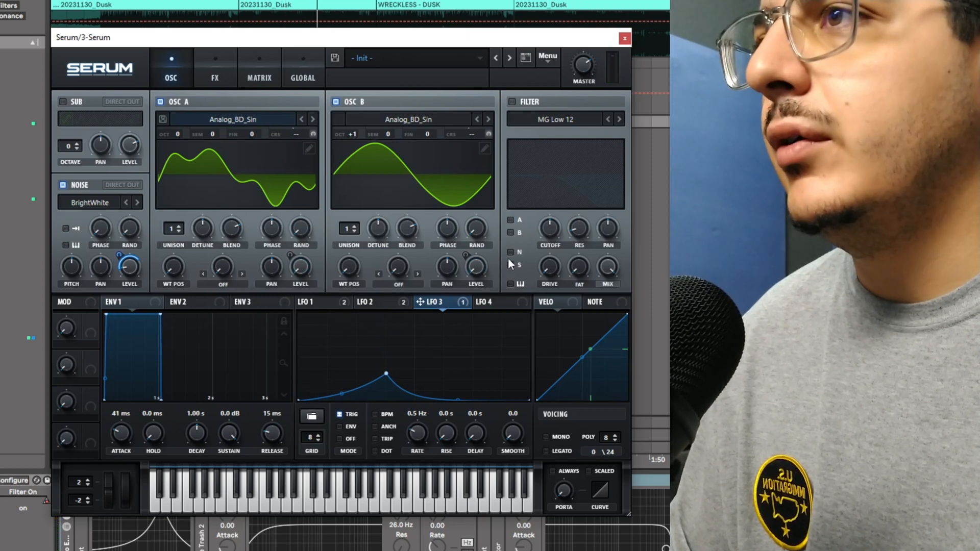
Step: Send the noise through the filter and change the filter type to High 12
left_click(510, 252)
left_click(512, 102)
left_click(557, 119)
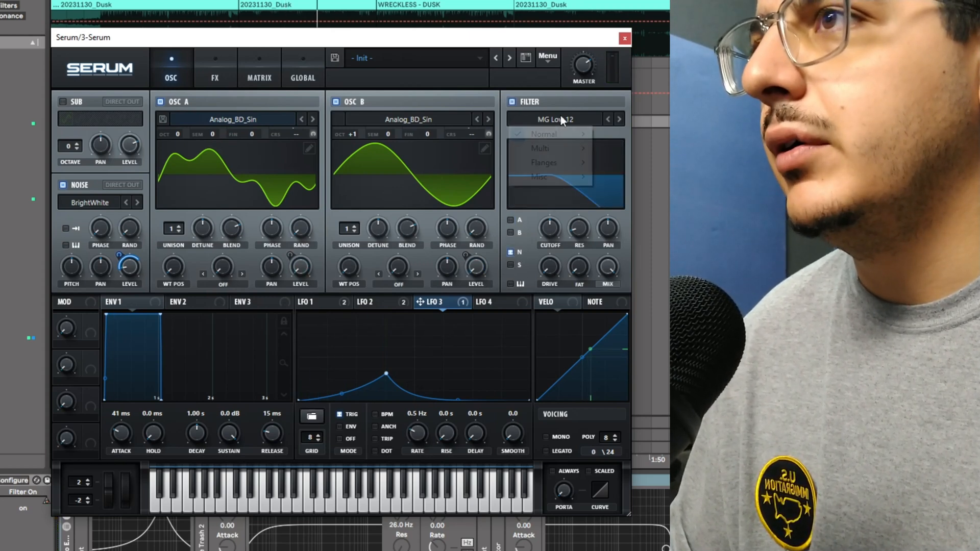
mouse_move(553, 134)
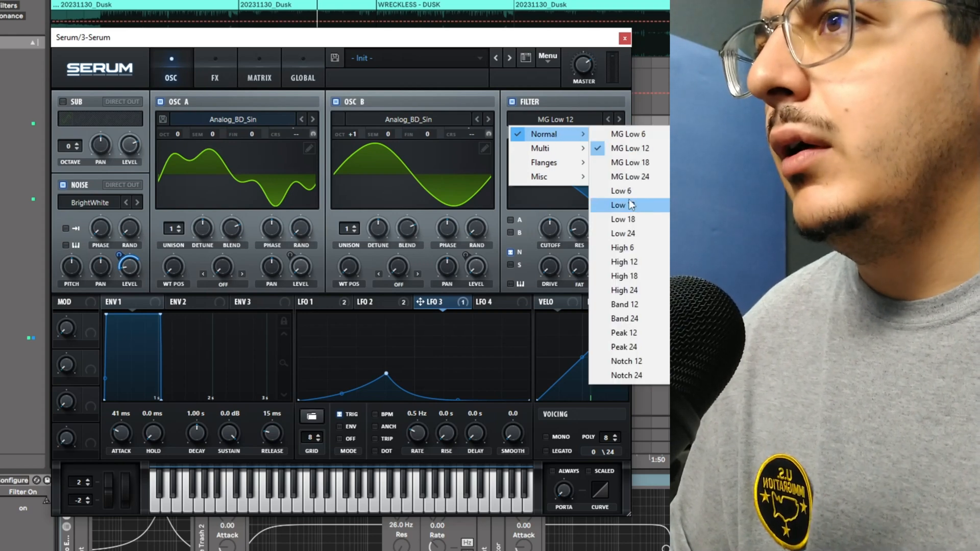
left_click(628, 261)
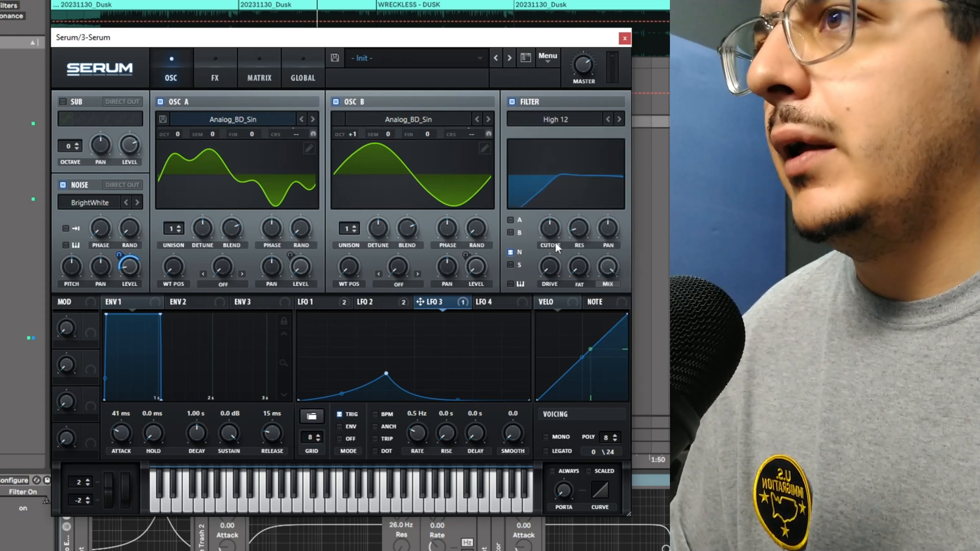
Step: Adjust the High 12 filter cutoff to sit near the top of the range
left_click_drag(548, 239, 608, 162)
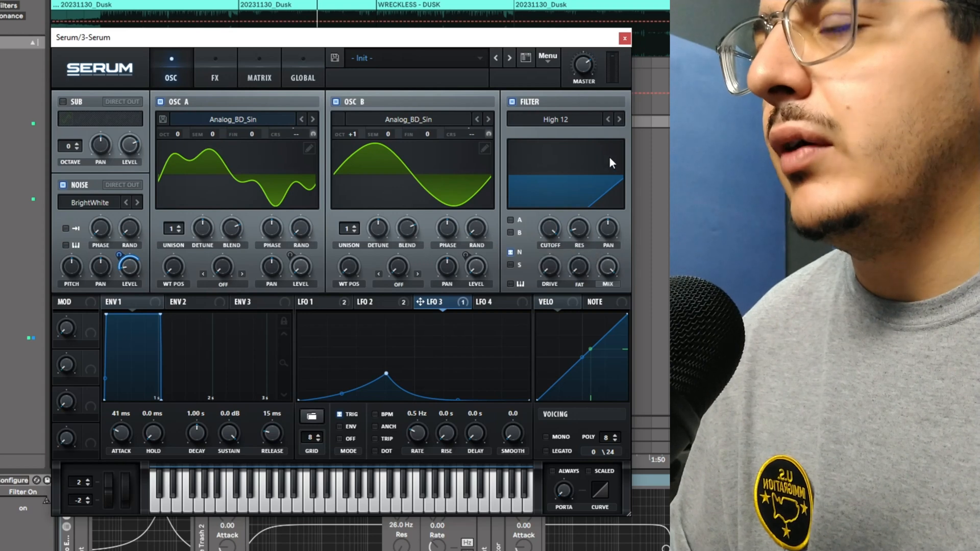
double_click(553, 230)
left_click_drag(553, 229, 558, 249)
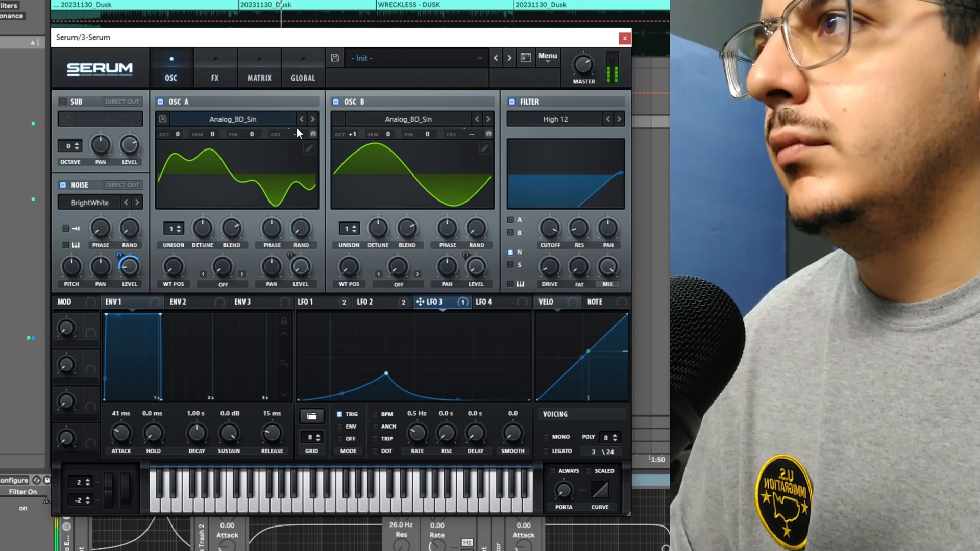
Step: Enable the Hyper/Dimension, Distortion, Compressor and Filter effects and raise the Hyper mix
left_click(226, 71)
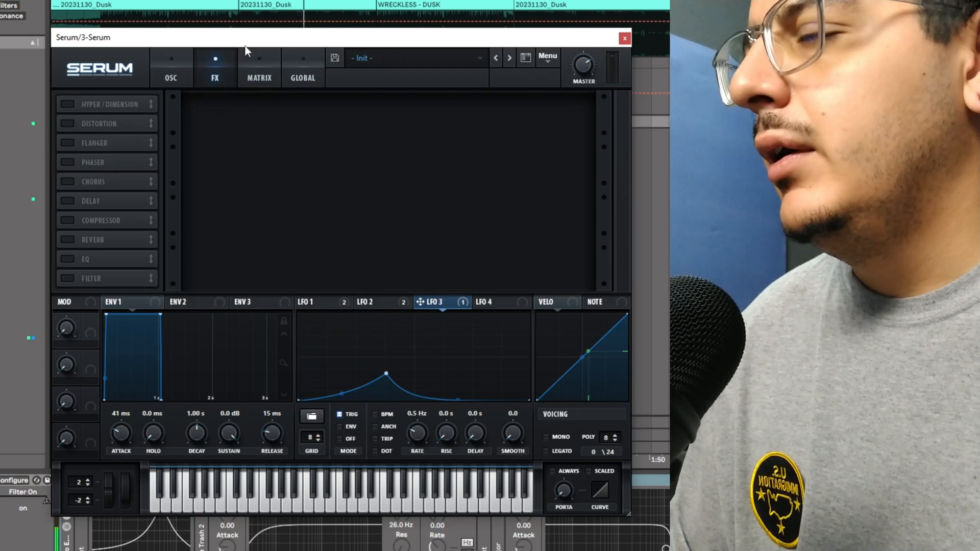
left_click(68, 124)
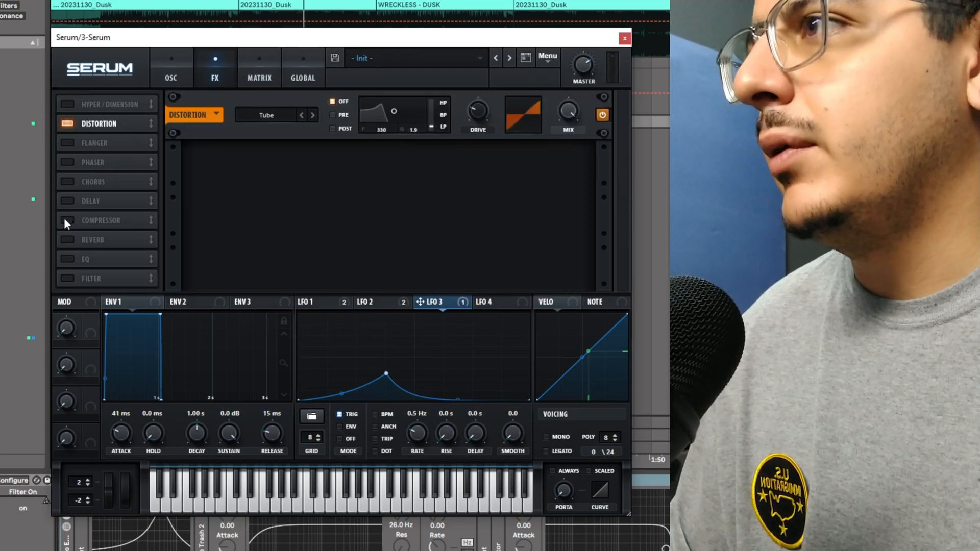
left_click(66, 219)
left_click(67, 278)
left_click(67, 105)
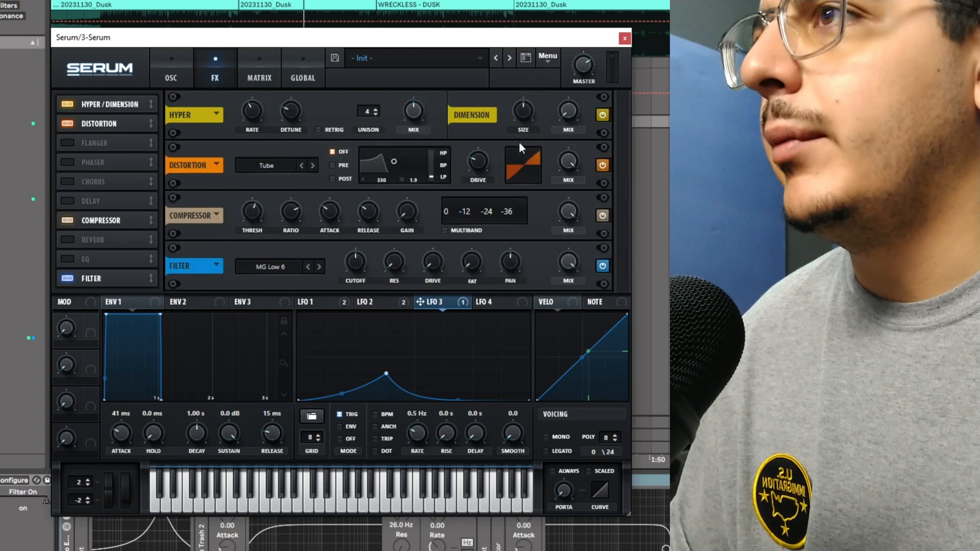
left_click_drag(415, 110, 437, 180)
Step: Switch the distortion type to Asym and increase its drive
left_click(282, 166)
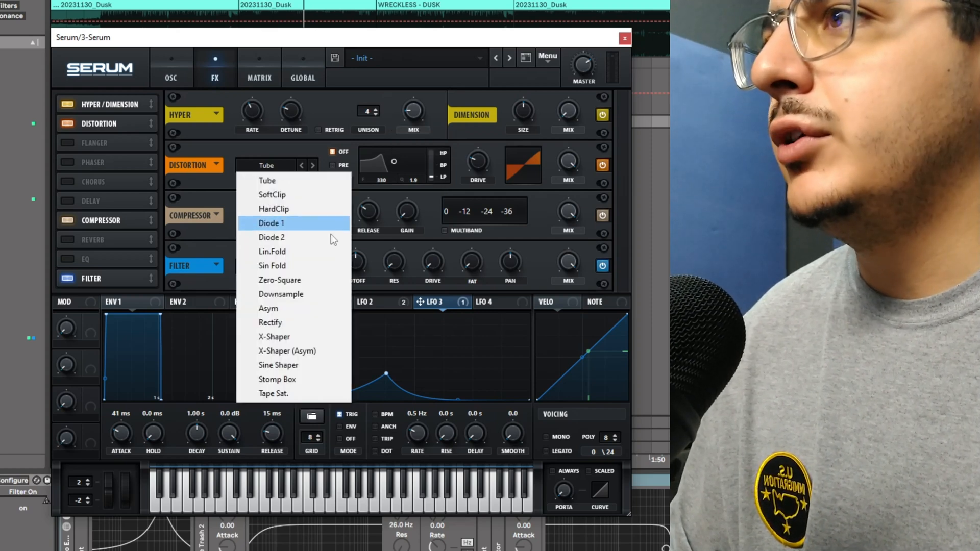
left_click(327, 309)
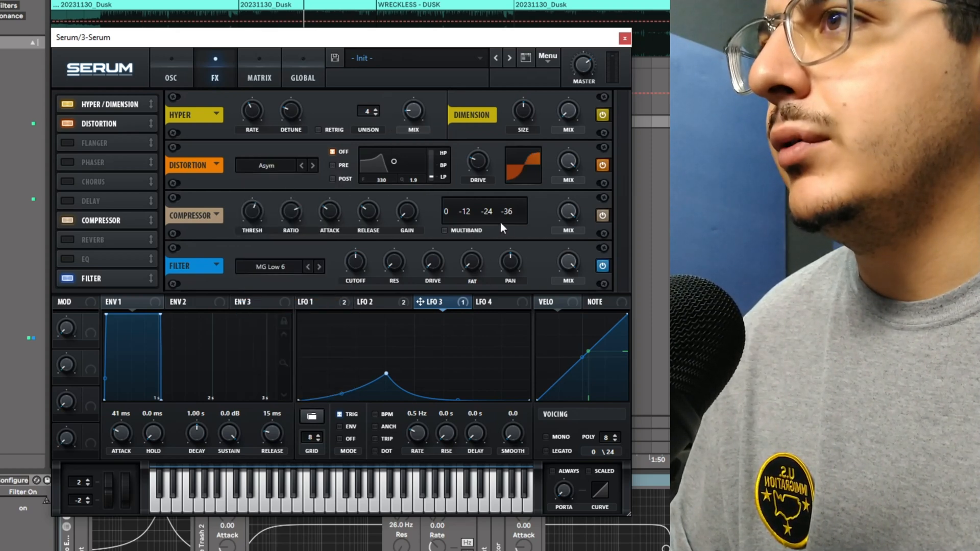
left_click_drag(478, 162, 504, 130)
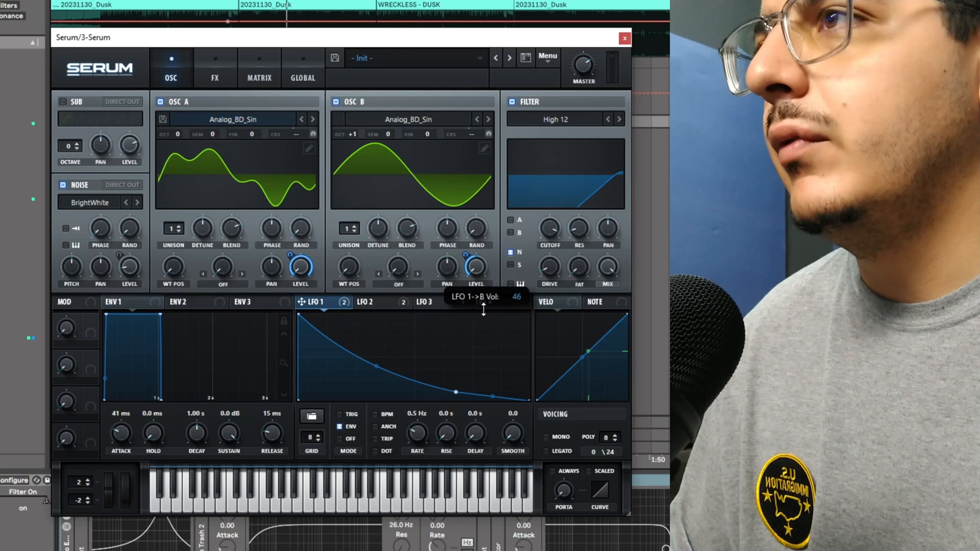
Step: Set oscillator A's warp mode to FM (from B)
left_click(231, 280)
left_click(286, 228)
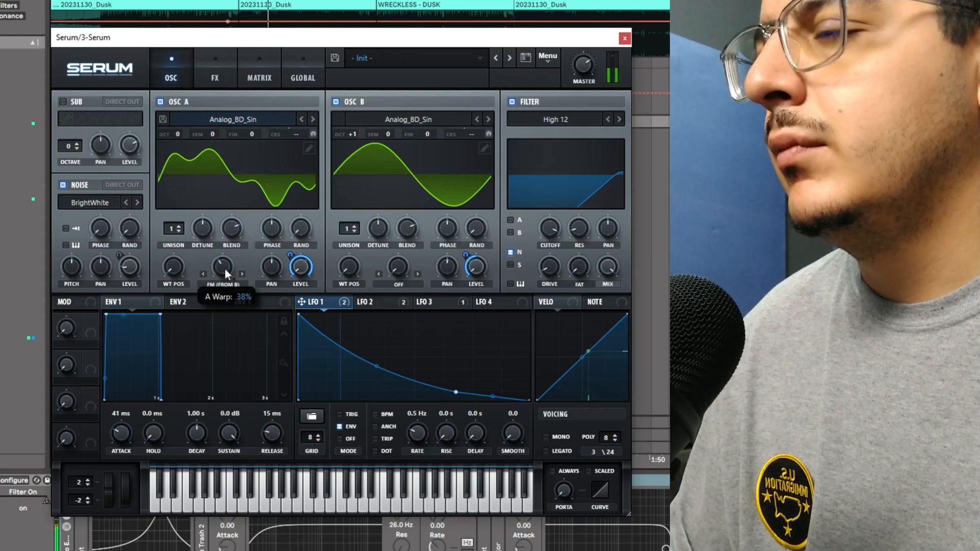
left_click(380, 303)
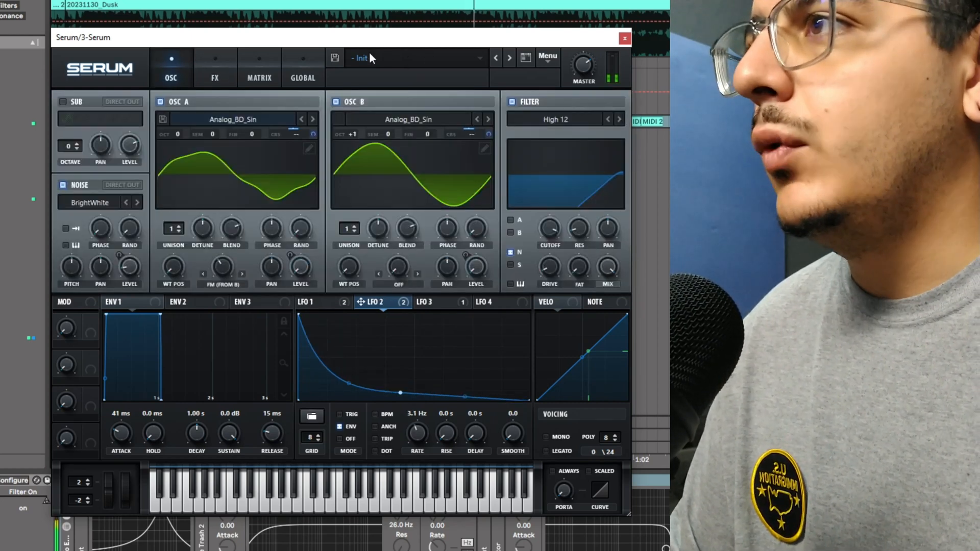
Step: Change the LFO 2 to A coarse pitch routing in the matrix to unipolar
left_click(261, 63)
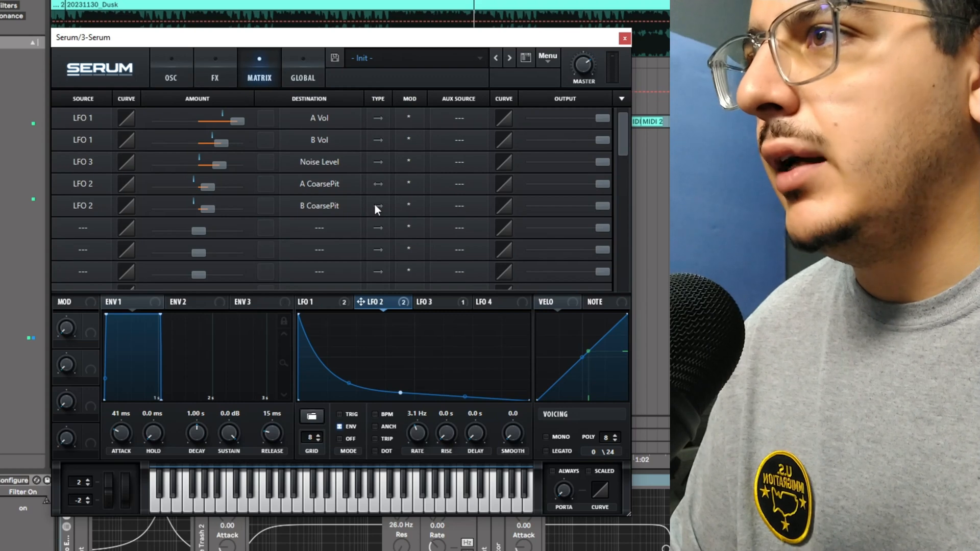
left_click(379, 185)
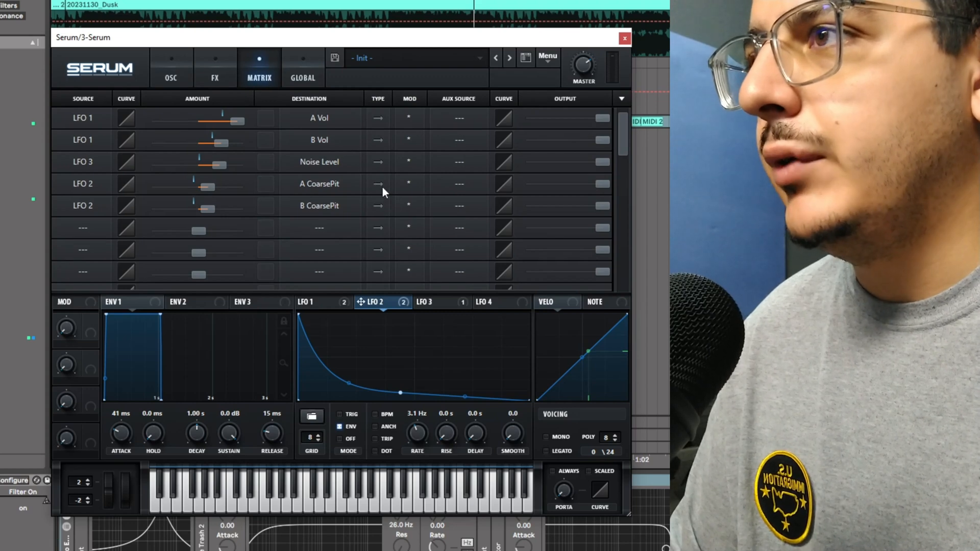
Step: Reshape LFO 1's falling curve to be less steep at the start
left_click(185, 73)
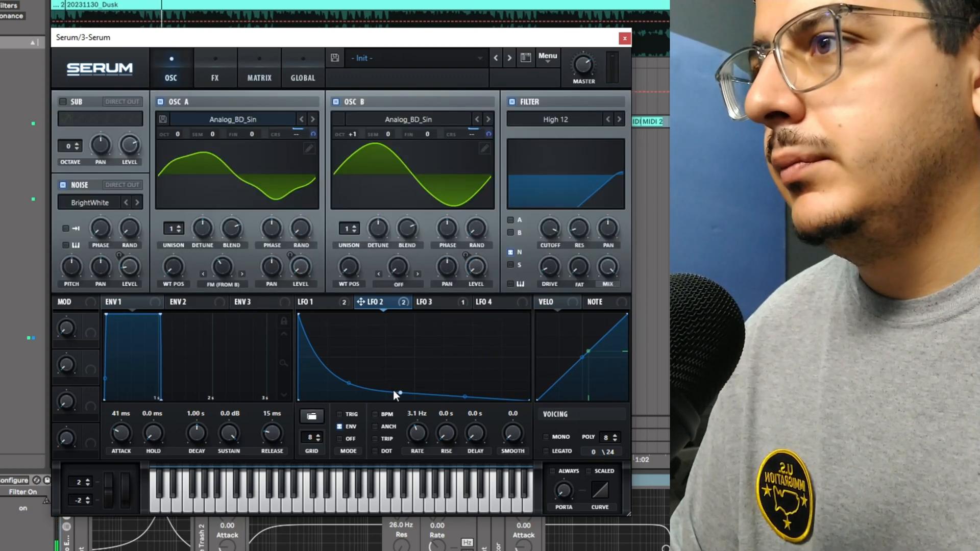
left_click(312, 302)
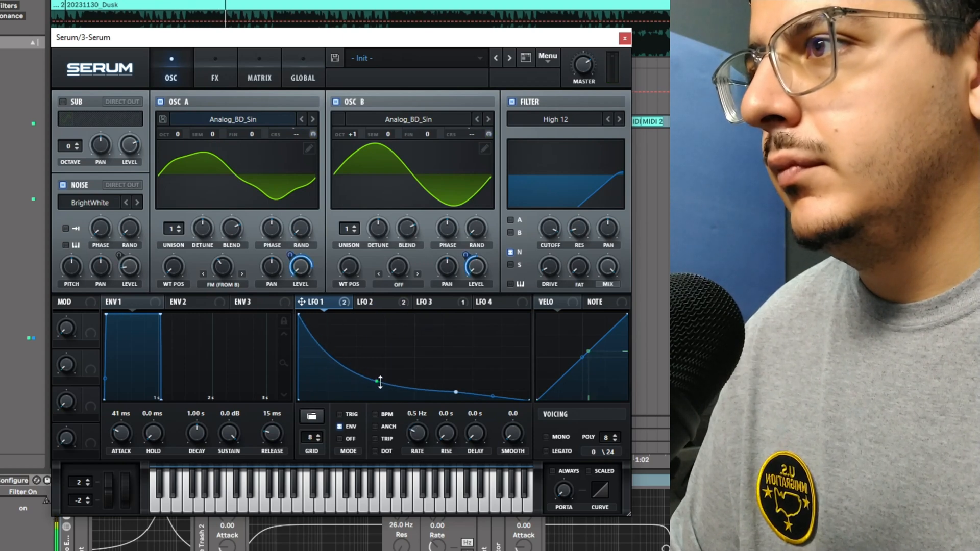
left_click_drag(380, 382, 399, 375)
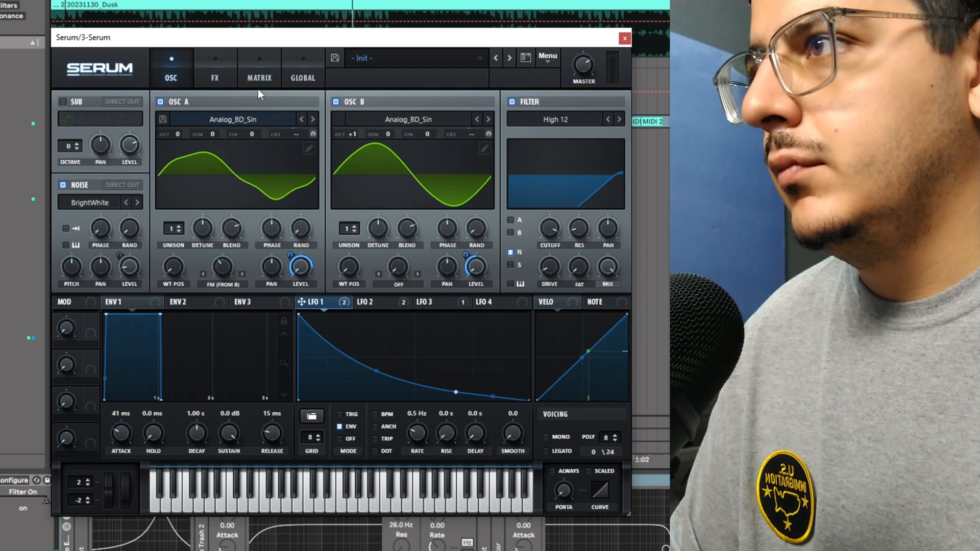
Step: Raise the Fat amount on the effects filter
left_click(215, 76)
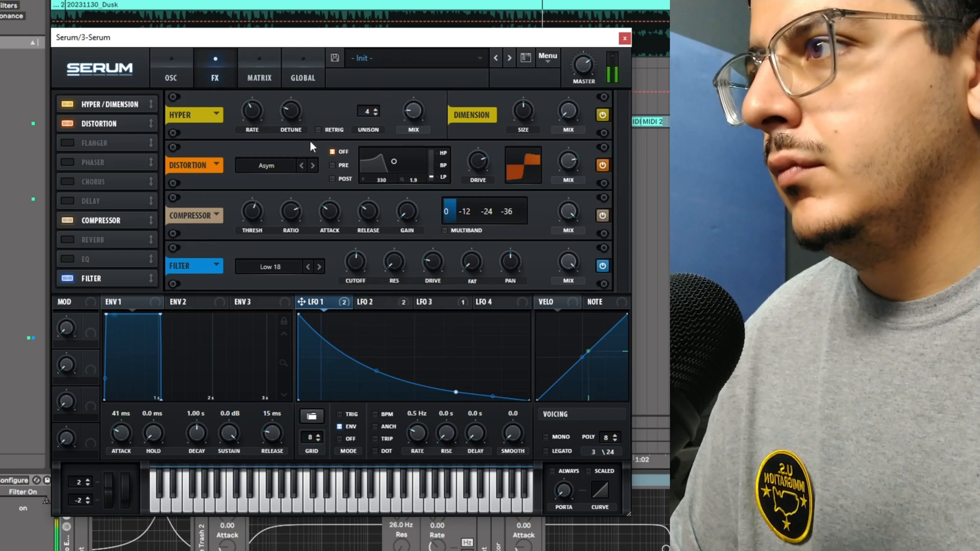
left_click(174, 76)
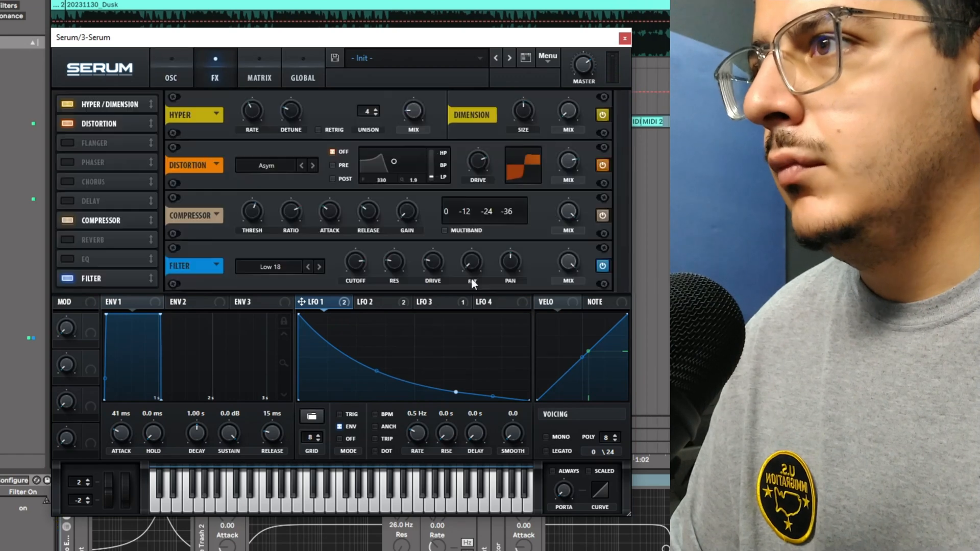
left_click_drag(467, 250, 484, 228)
Step: Play the loop and nudge the effects filter cutoff slightly higher
mouse_move(353, 265)
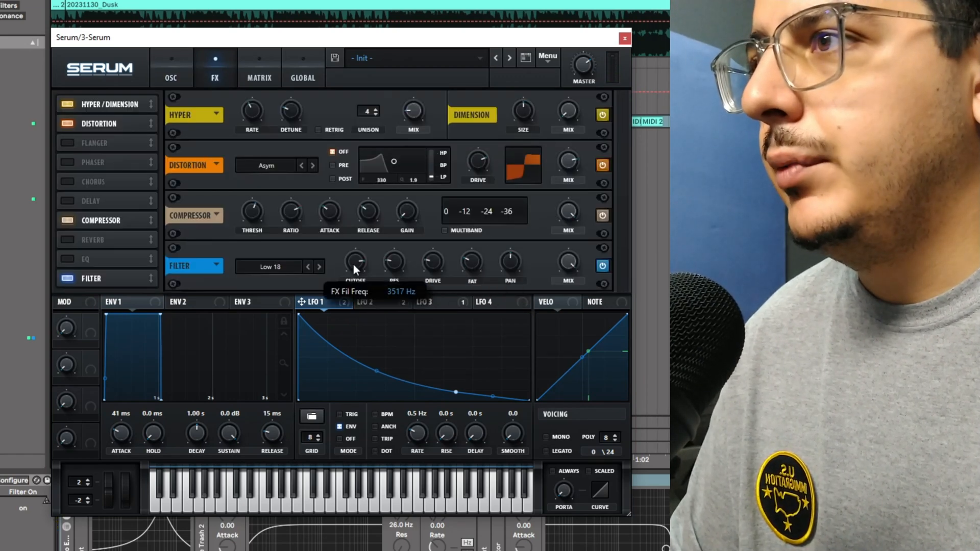
key("space")
left_click_drag(353, 264, 370, 267)
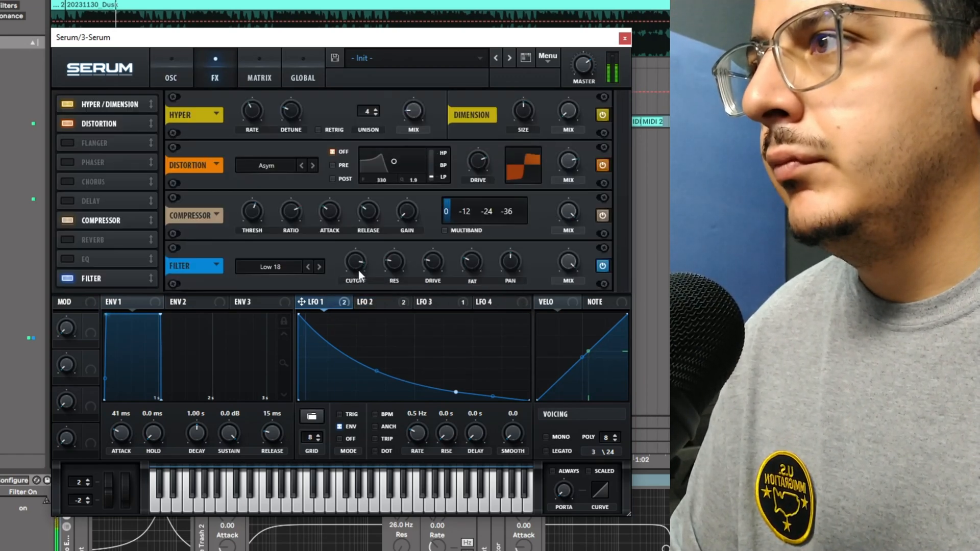
Step: Lower the starting point of LFO 3's shape
left_click(419, 302)
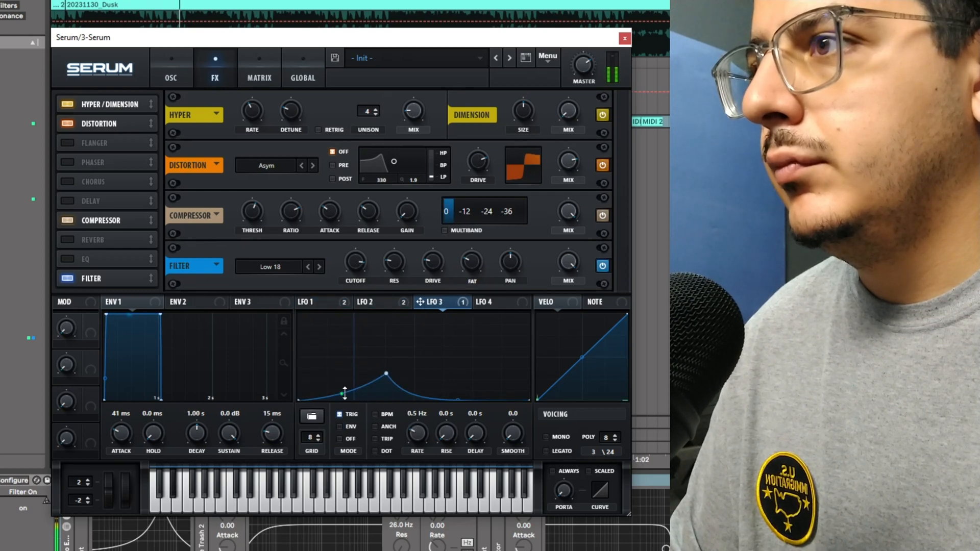
left_click_drag(345, 393, 344, 399)
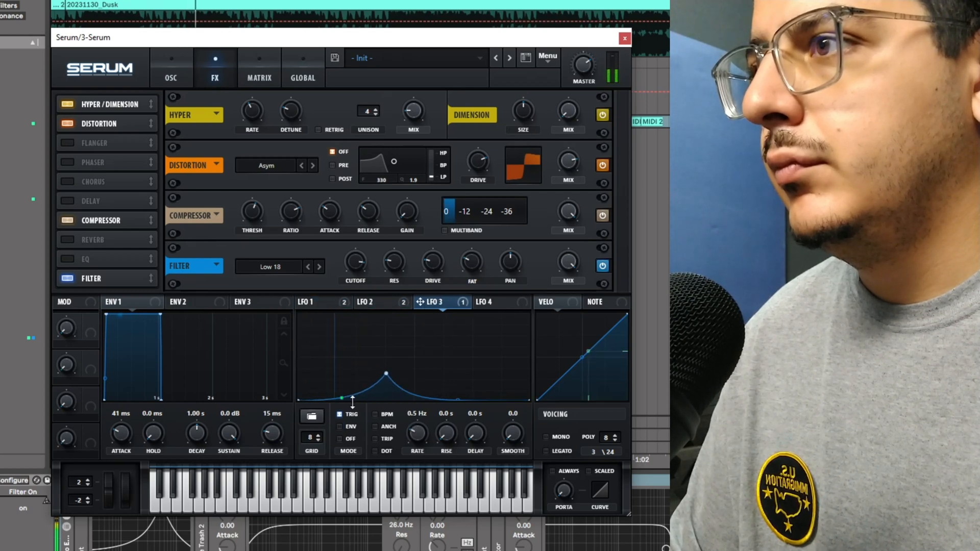
Step: Lower LFO 1's start point and straighten its falling curve
left_click(313, 301)
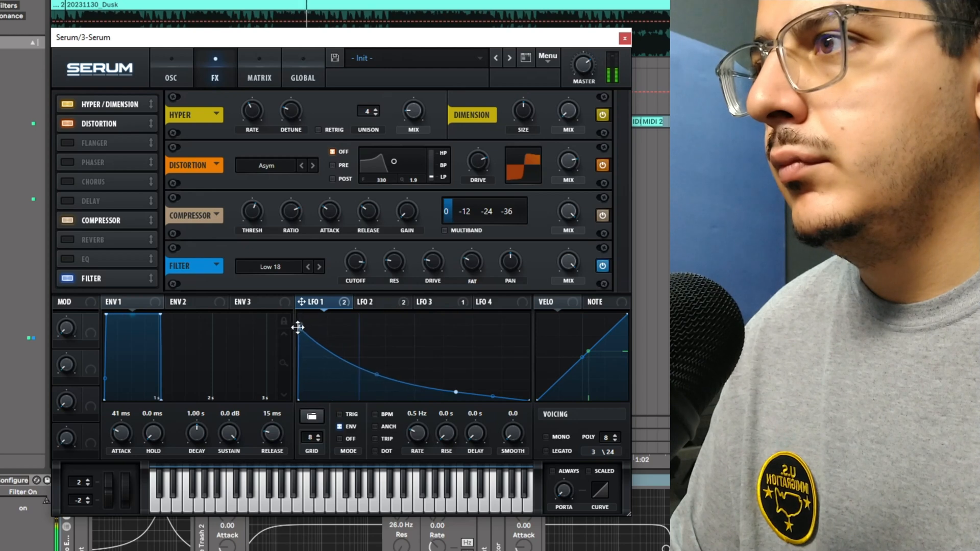
left_click_drag(297, 327, 291, 333)
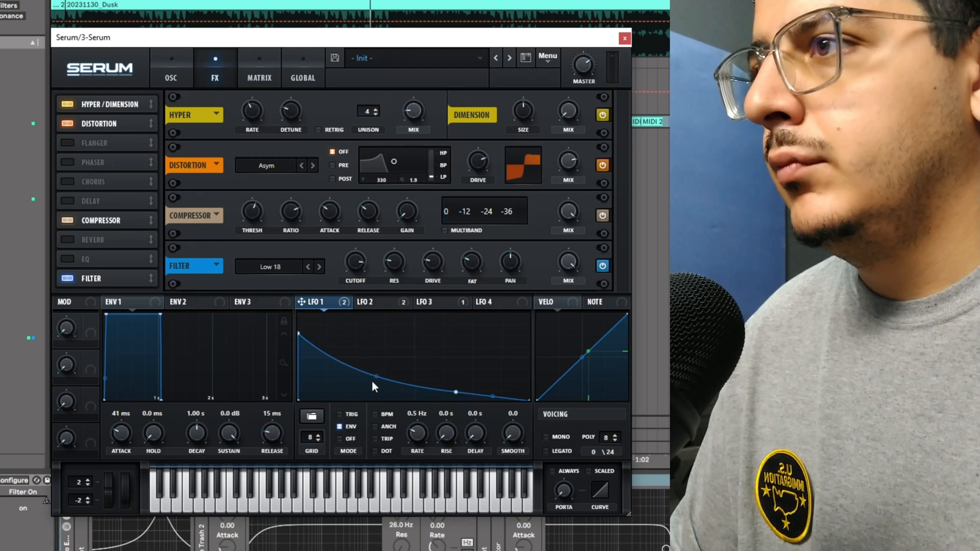
left_click_drag(372, 381, 381, 369)
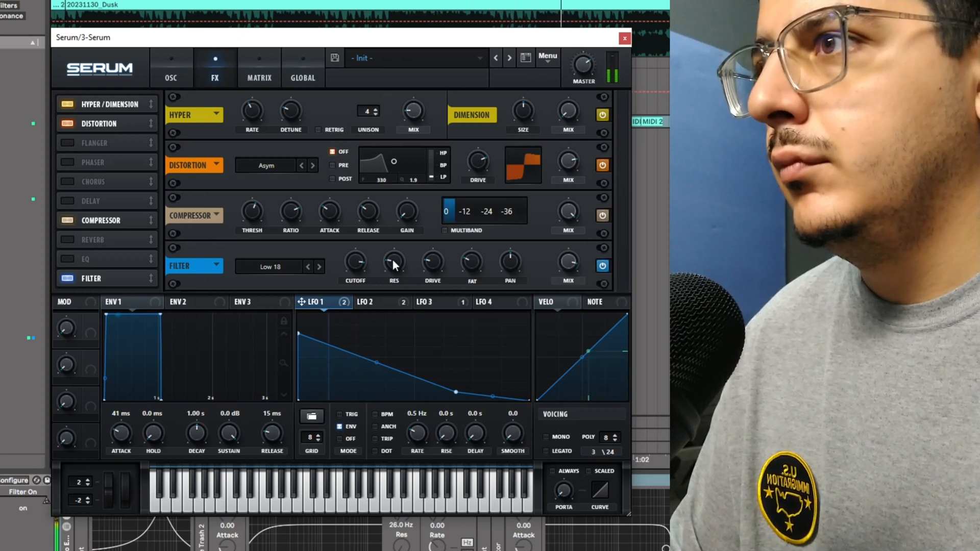
Step: Review the modulation matrix routings and the oscillator page
mouse_move(356, 265)
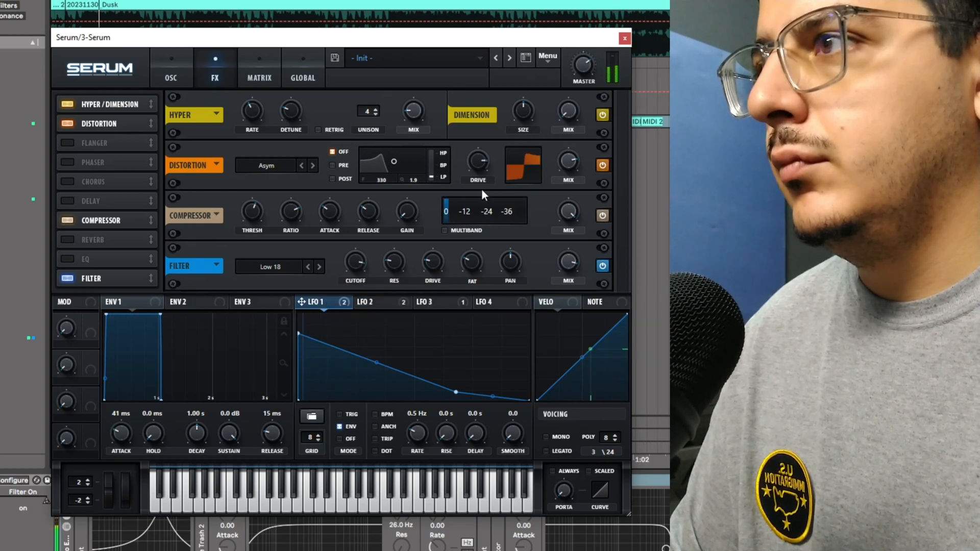
left_click(259, 74)
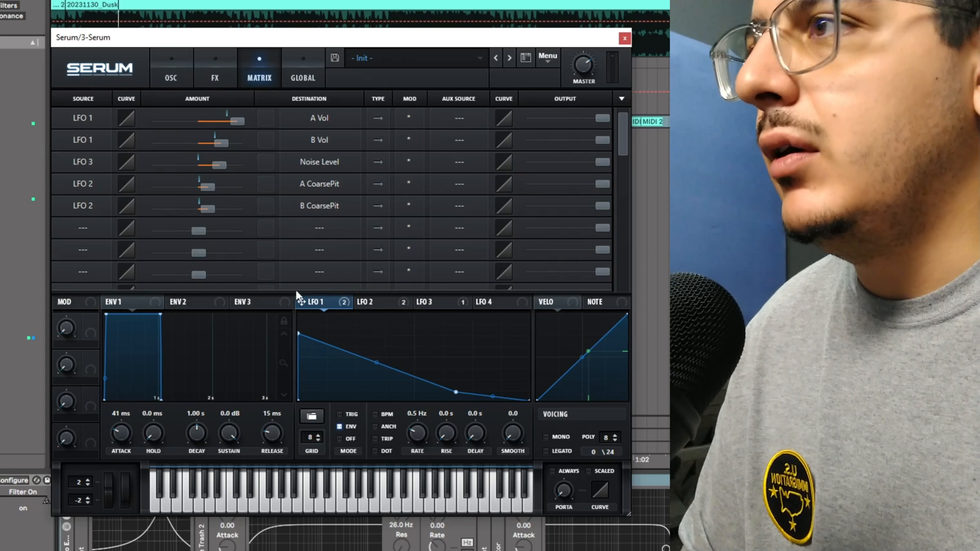
left_click(174, 71)
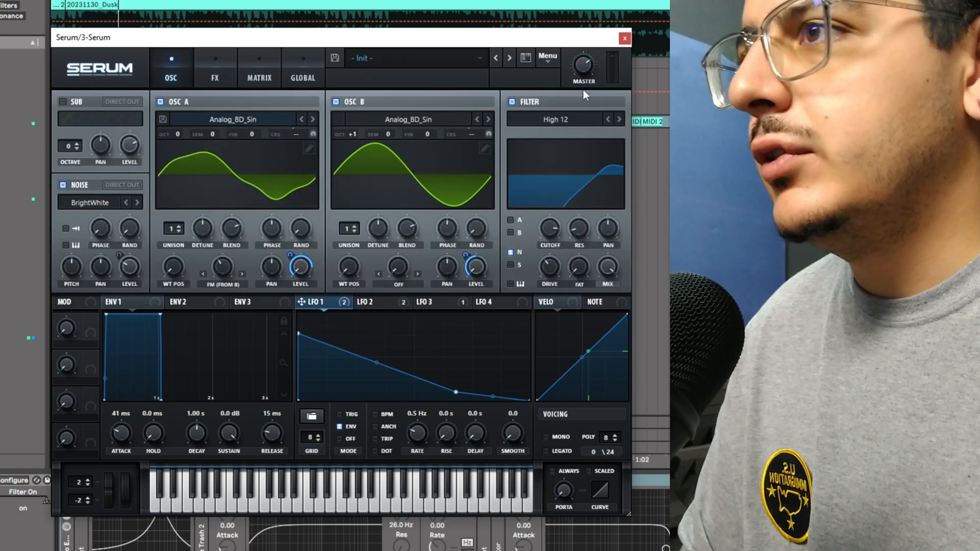
Step: Close the synth window, select the bass clips in the arrangement and play them back
left_click(624, 39)
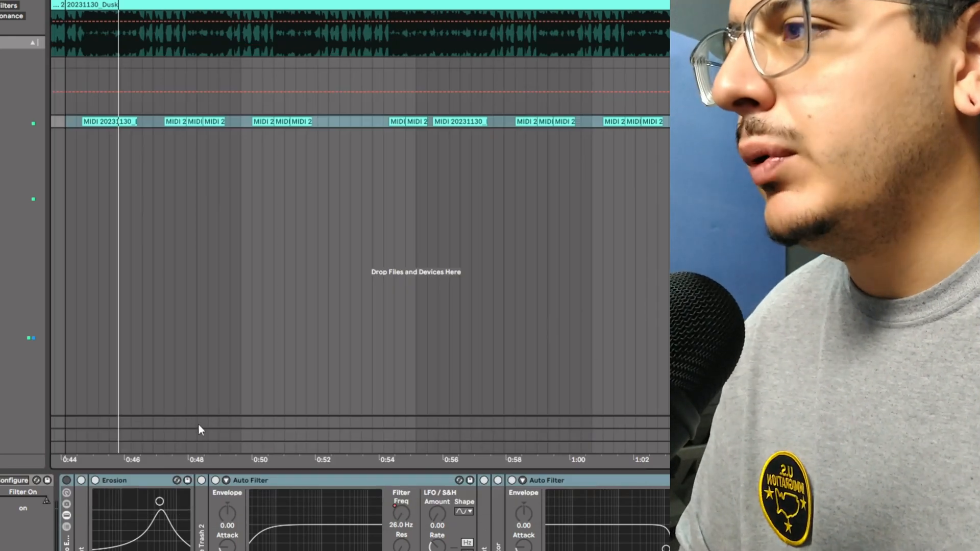
double_click(81, 535)
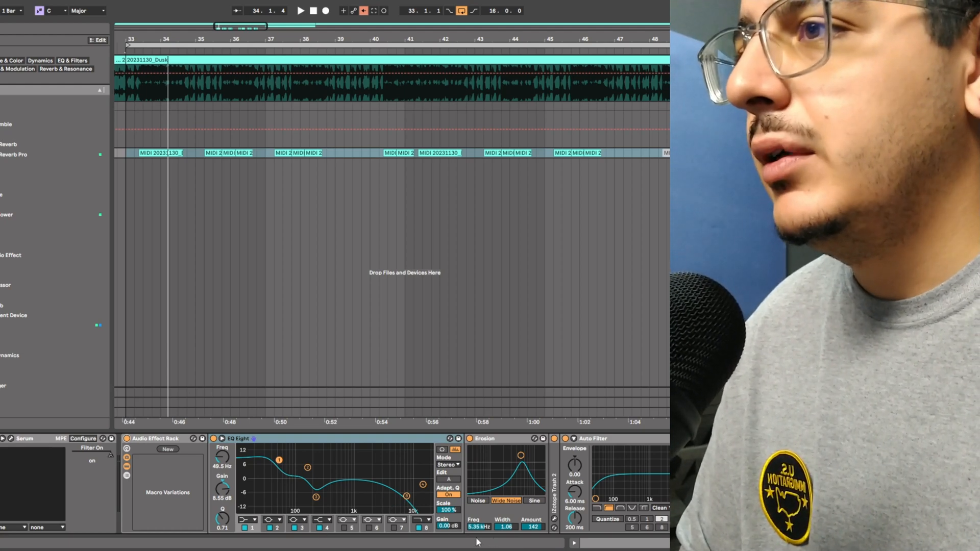
left_click(474, 441)
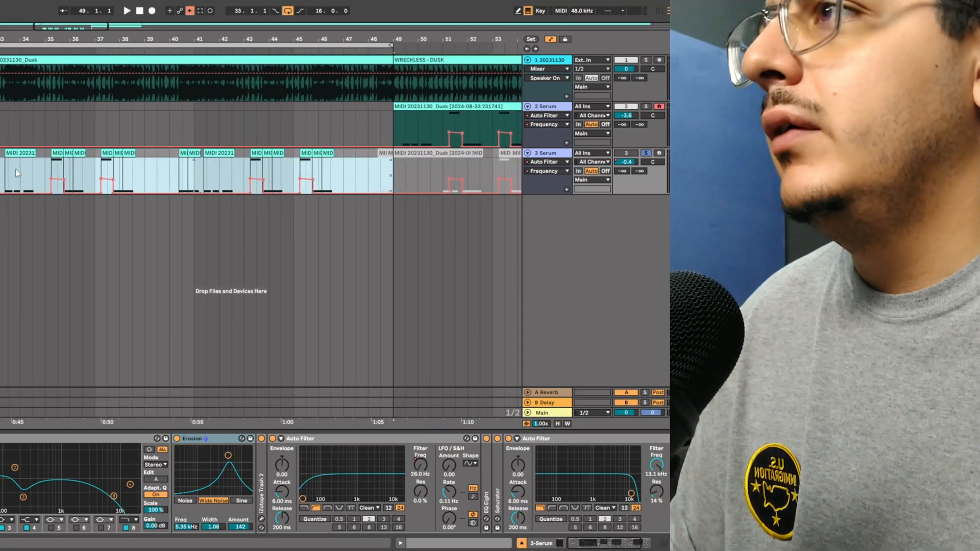
left_click(17, 170)
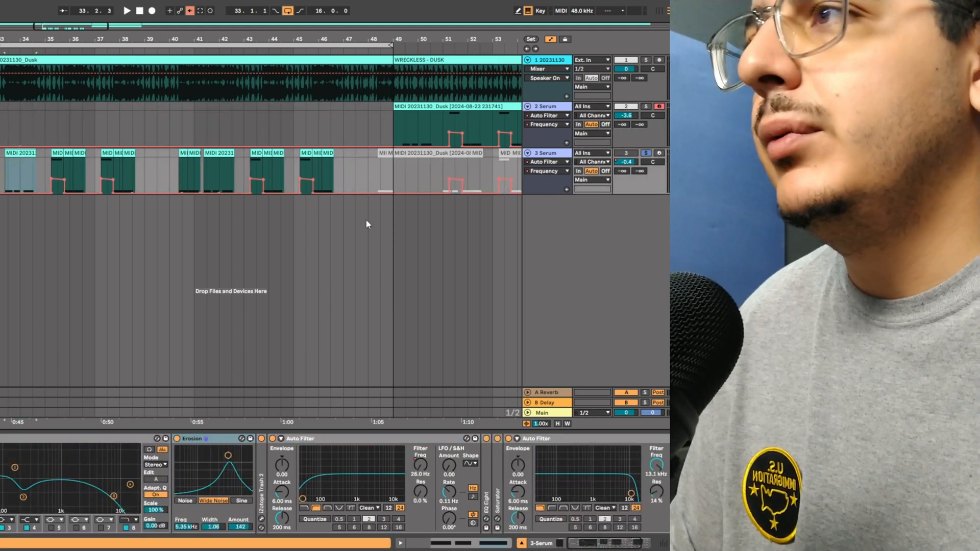
key("space")
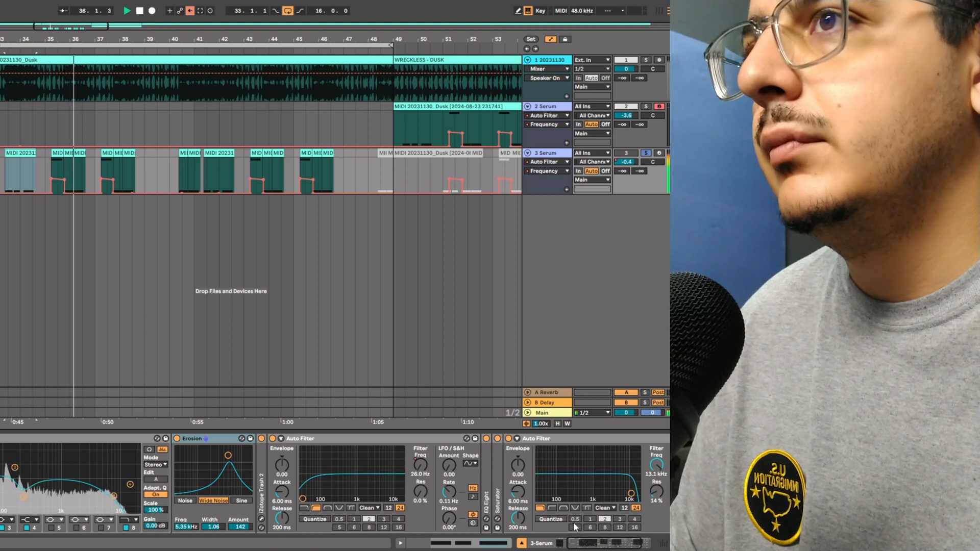
Step: Delete the volume automation on the third Serum track and raise its volume to -4.9 dB
right_click(628, 162)
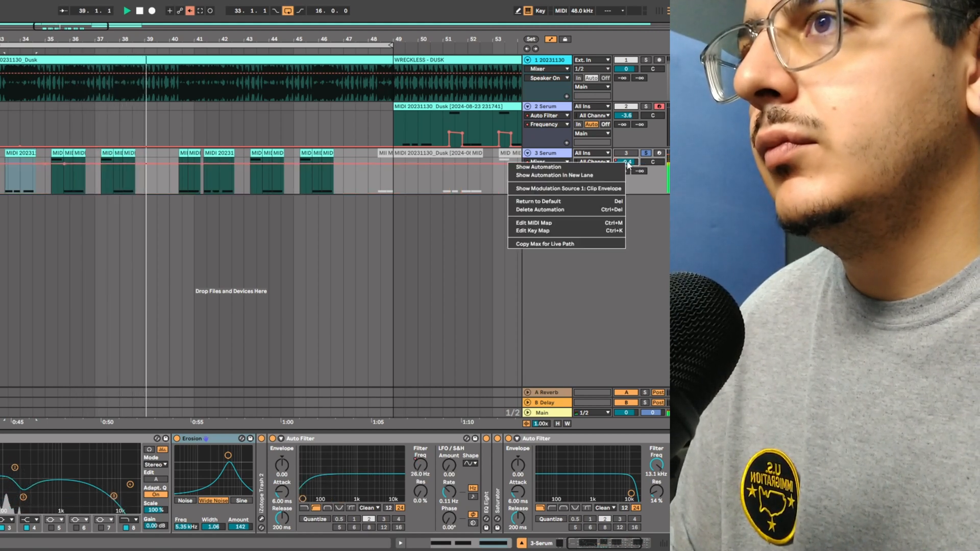
left_click(586, 209)
key("space")
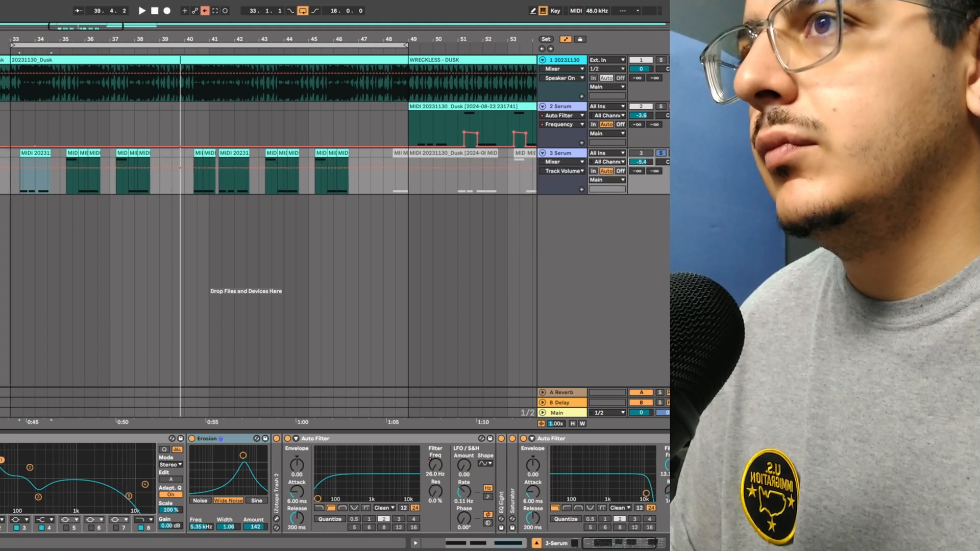
key("space")
left_click_drag(642, 163, 641, 159)
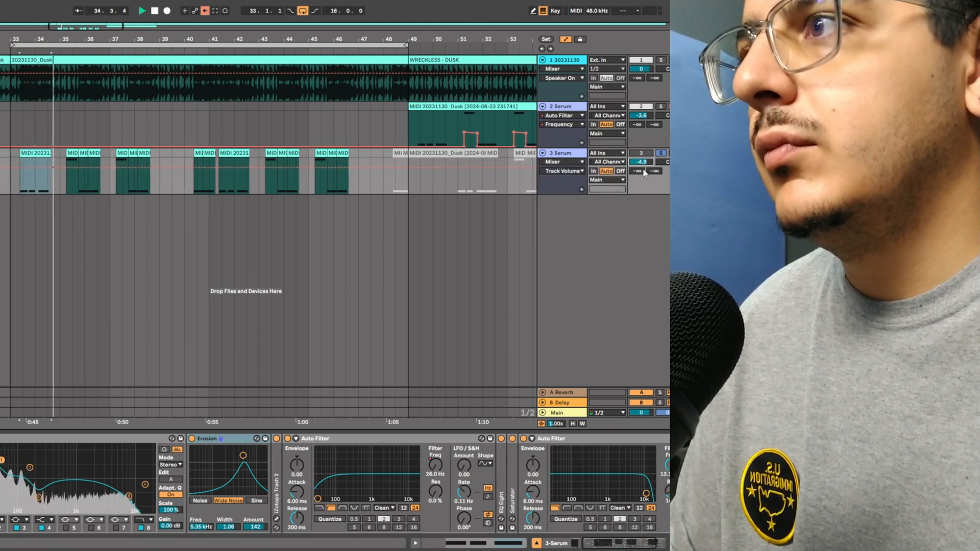
Step: Open the iZotope Trash 2 plugin on the track and inspect its Stage 1 Fuzz distortion type
left_click_drag(632, 542, 650, 539)
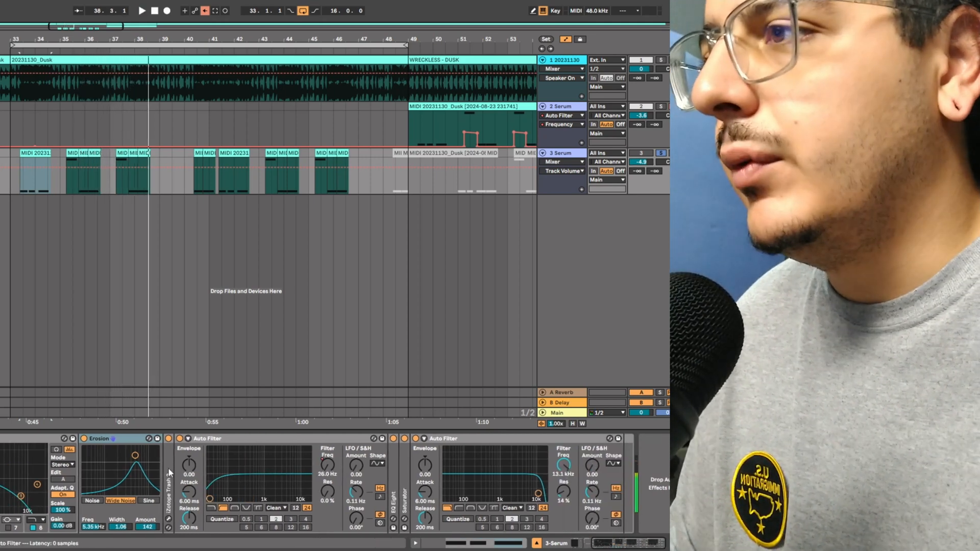
double_click(168, 469)
left_click(185, 439)
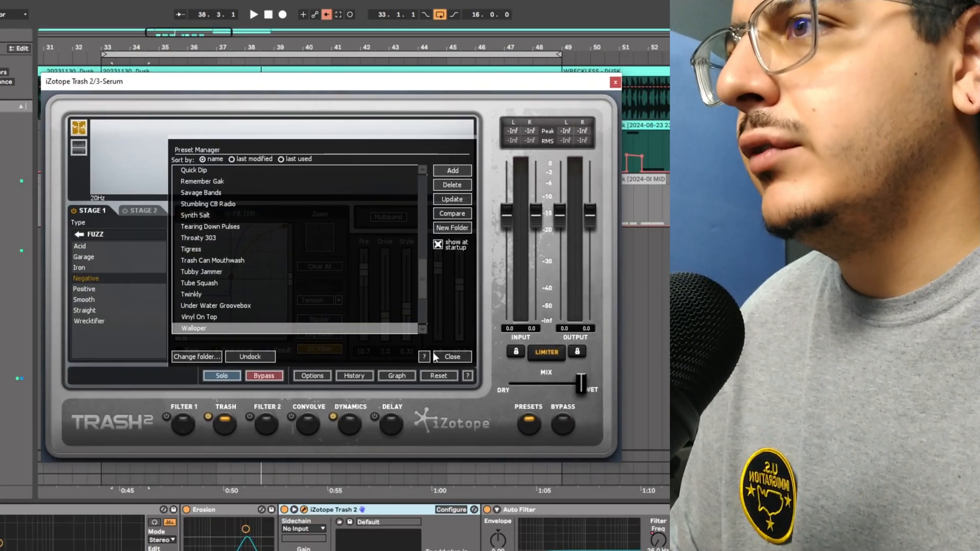
left_click(459, 358)
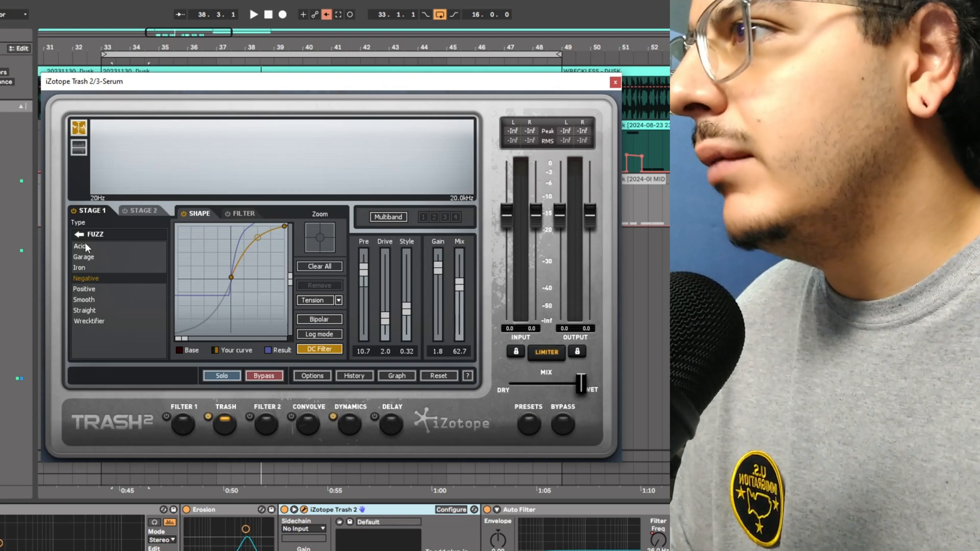
left_click(79, 236)
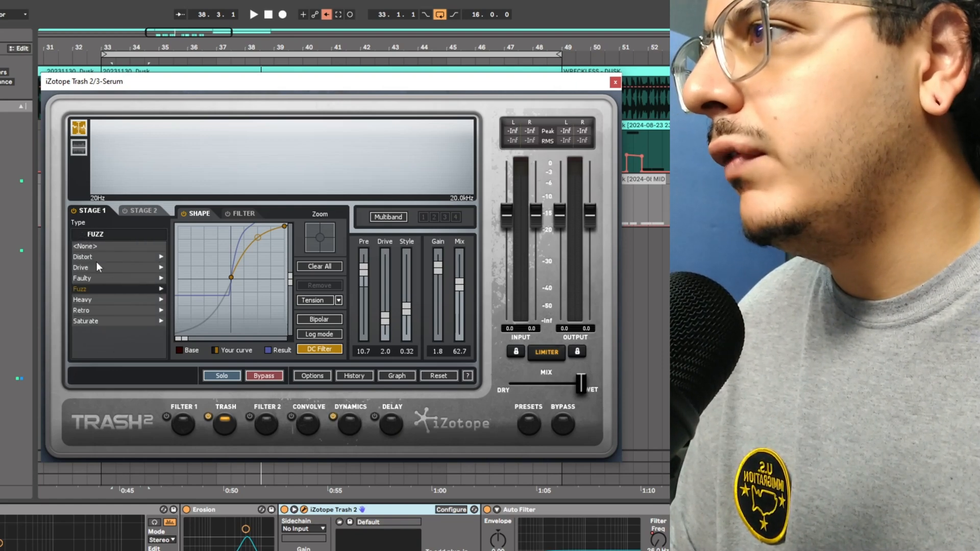
left_click(105, 290)
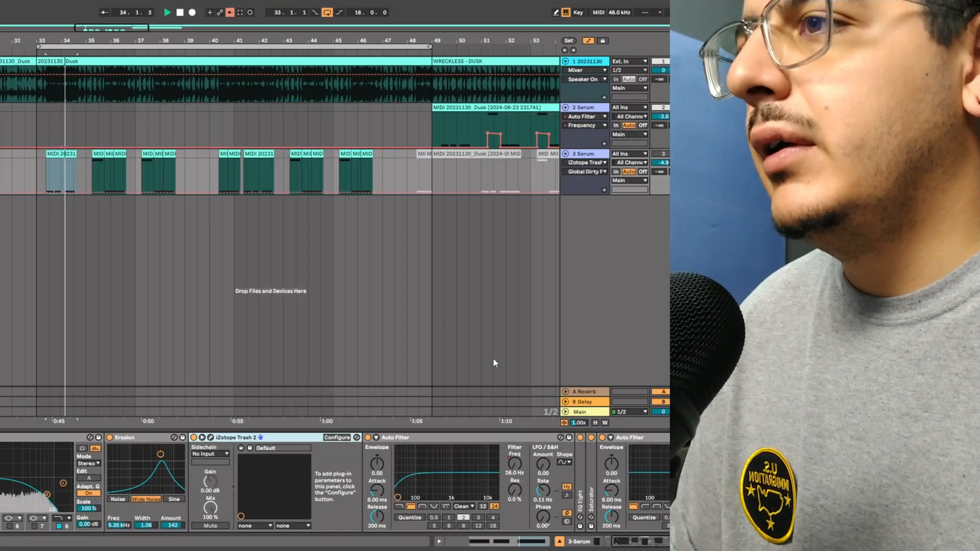
Step: Expand the EQ Eight and Saturator devices in the Serum track's effects chain
left_click(647, 543)
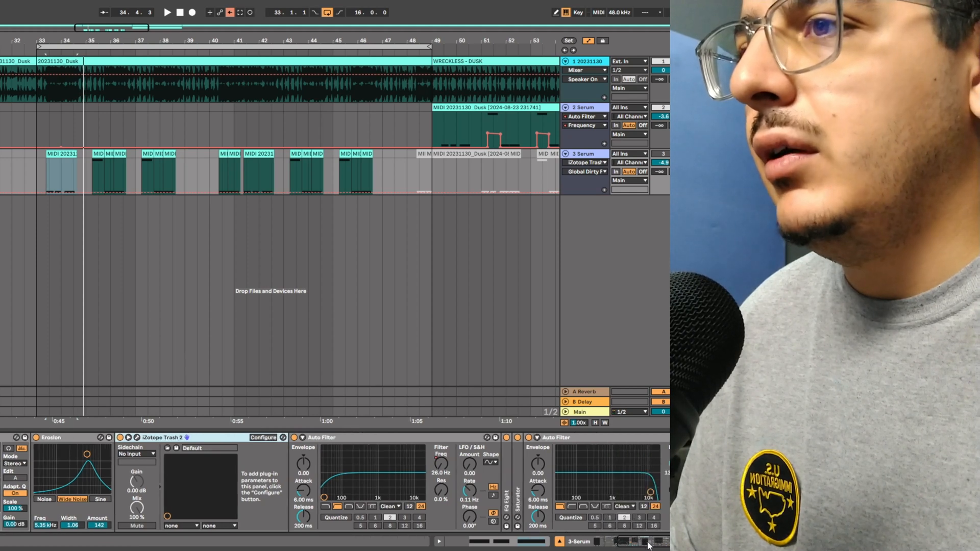
double_click(507, 498)
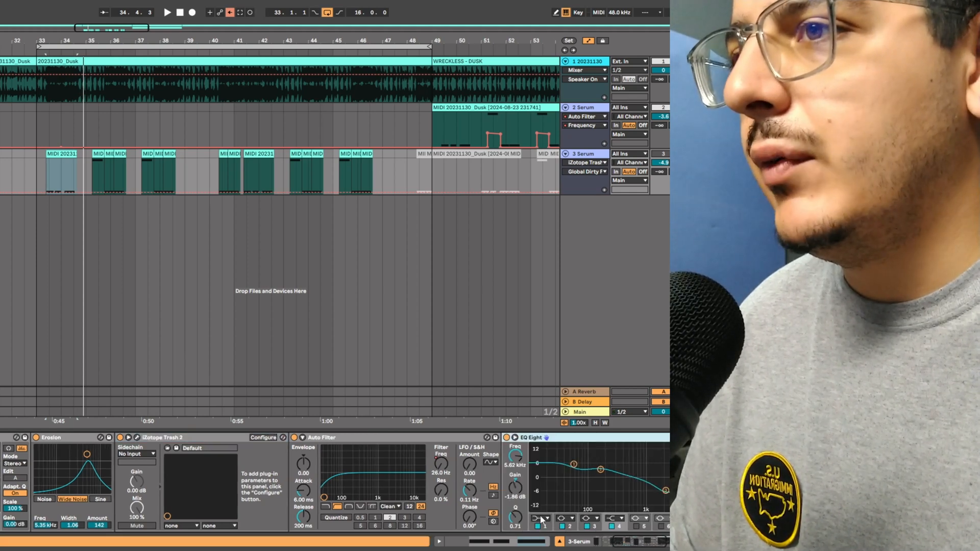
left_click(619, 545)
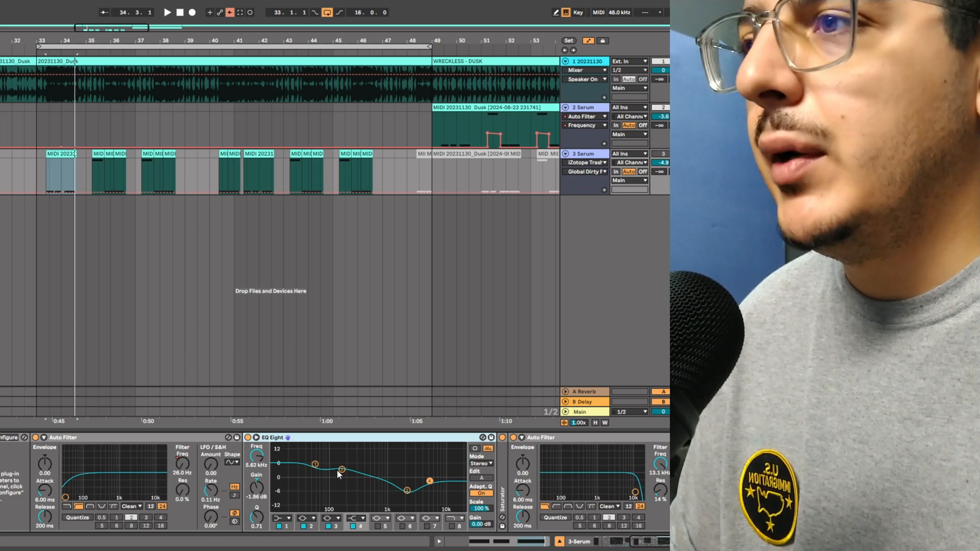
double_click(504, 489)
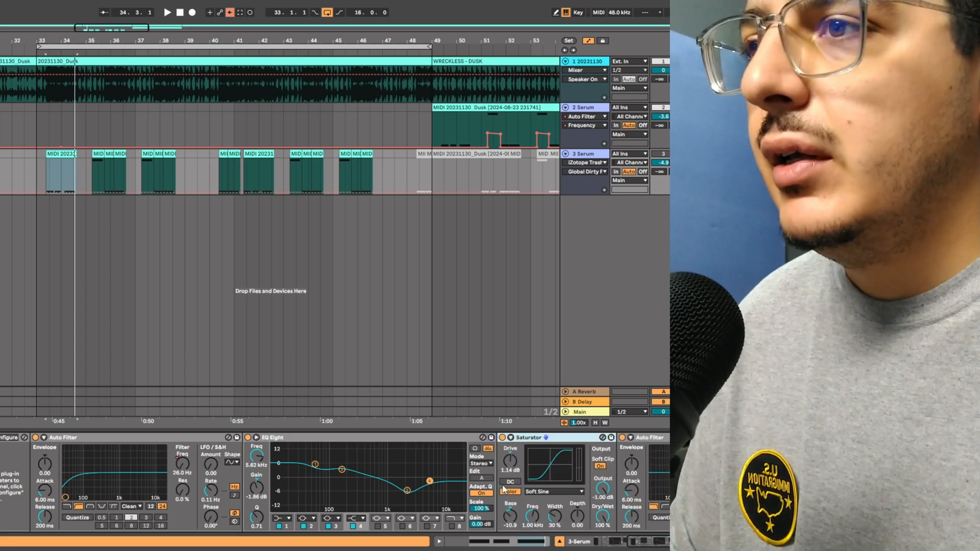
left_click(615, 547)
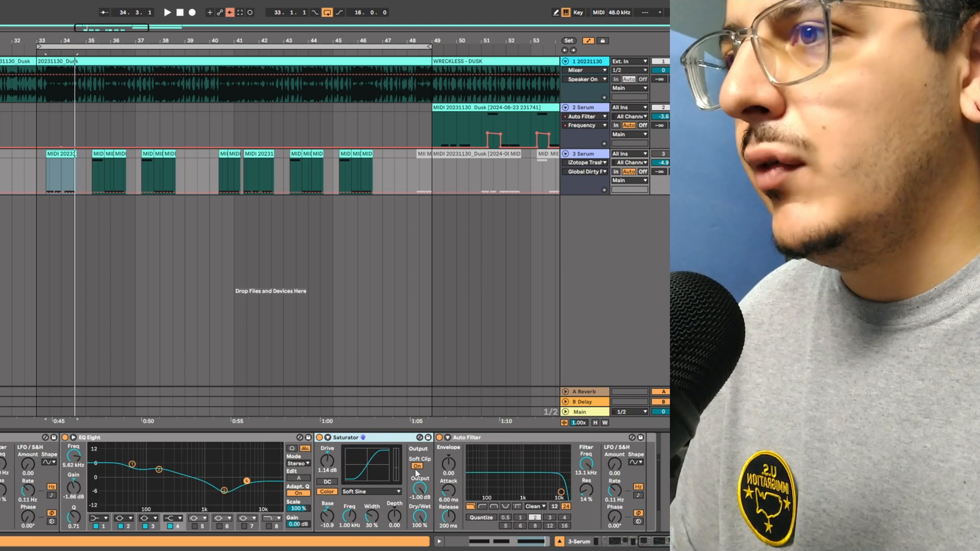
Step: Show the Auto Filter frequency automation lane for the track and play the reference section
right_click(586, 472)
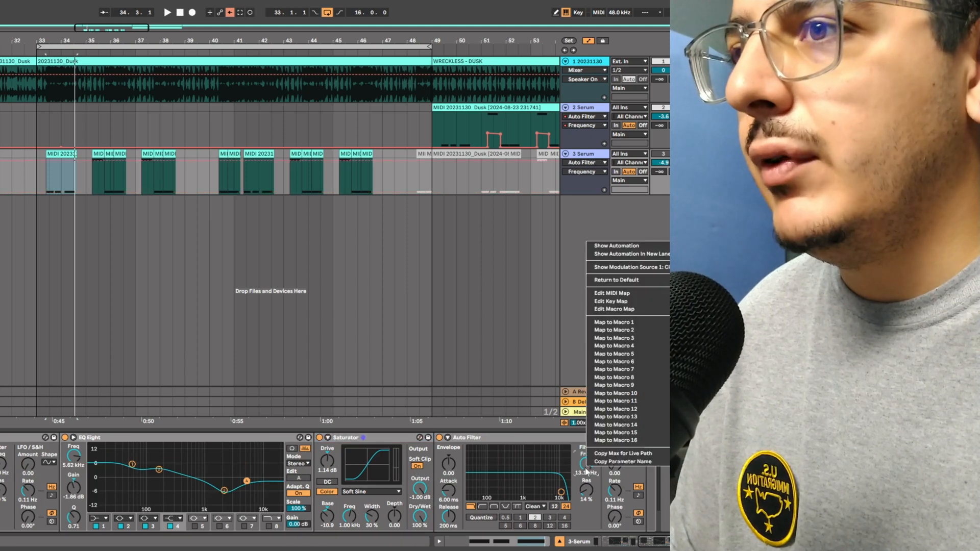
left_click(601, 246)
left_click(47, 187)
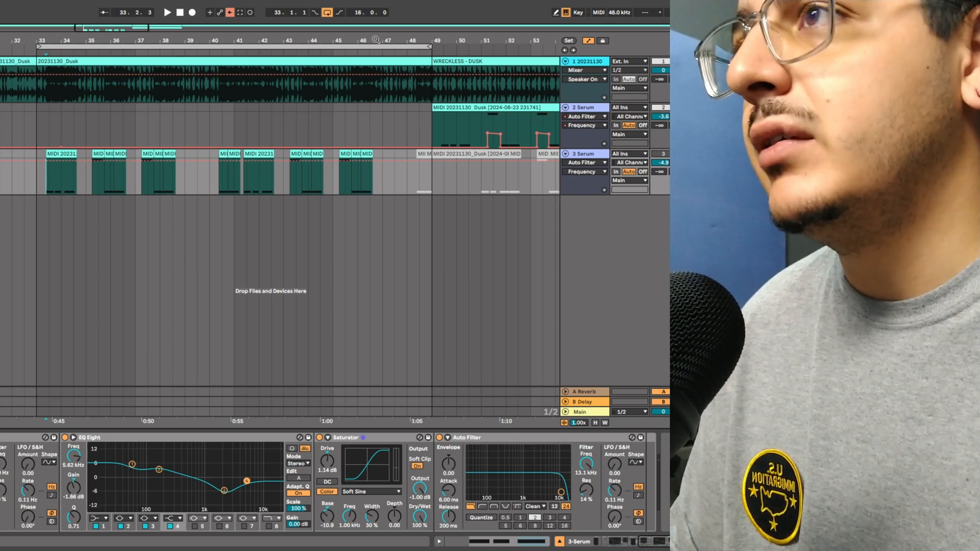
left_click_drag(377, 40, 513, 151)
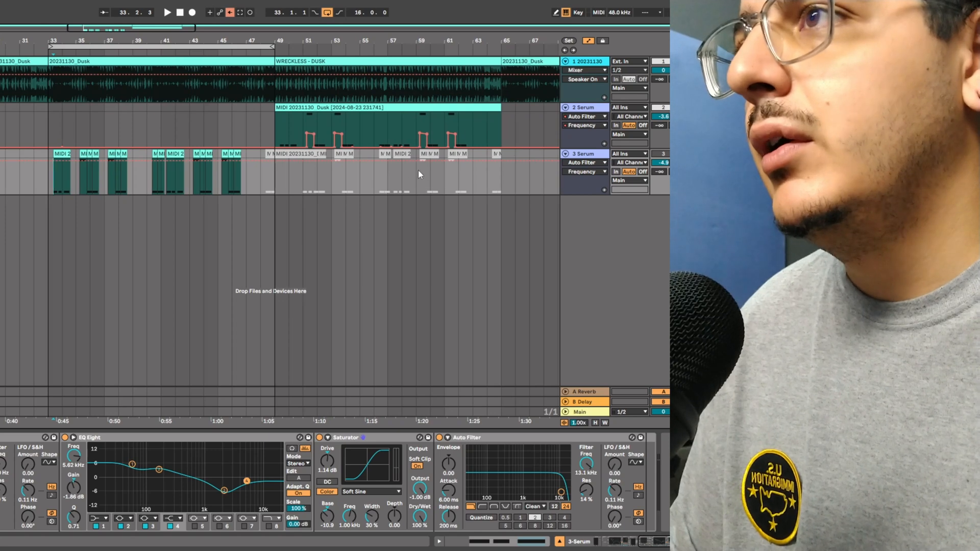
key("space")
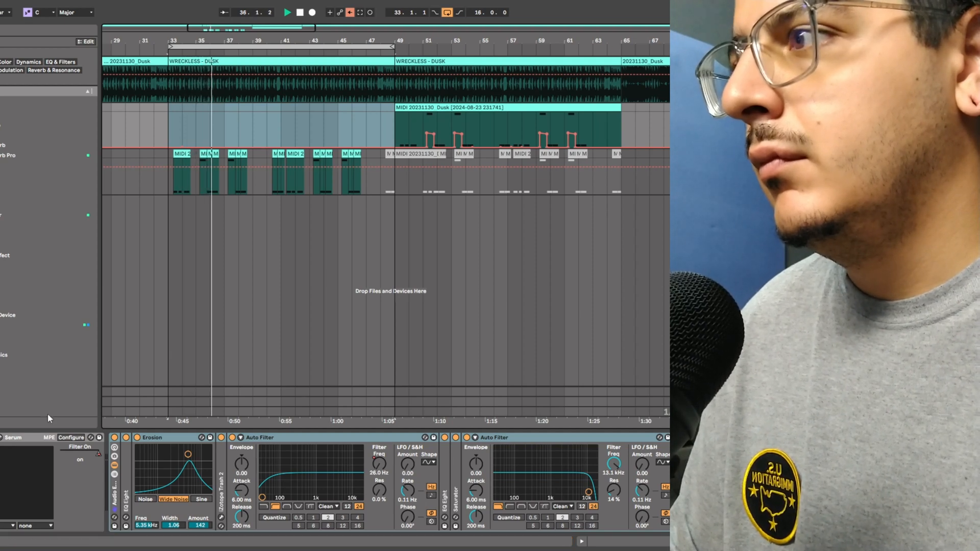
Step: Open the WRECKLESS BASS RECREATION 1 Serum instance and inspect its LFO 1 shape
left_click(2, 438)
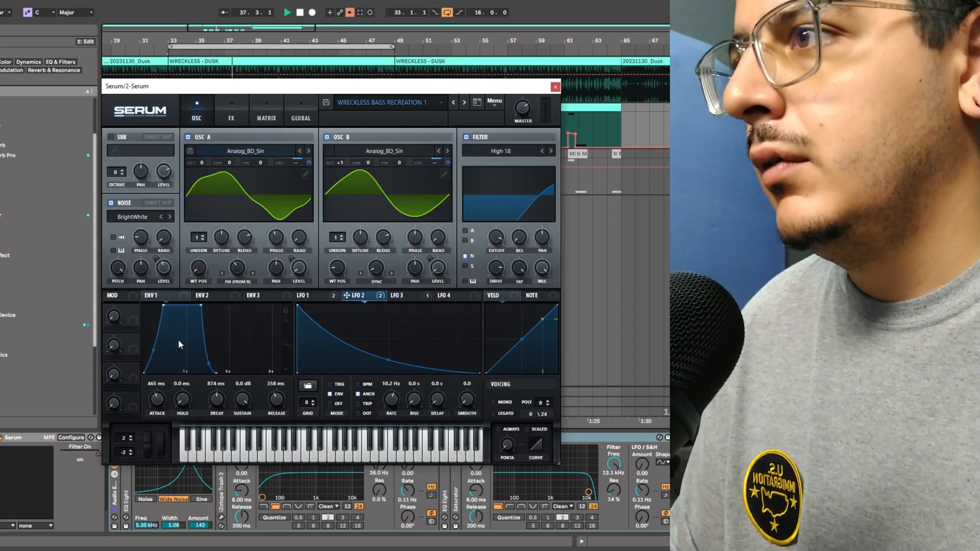
left_click(311, 296)
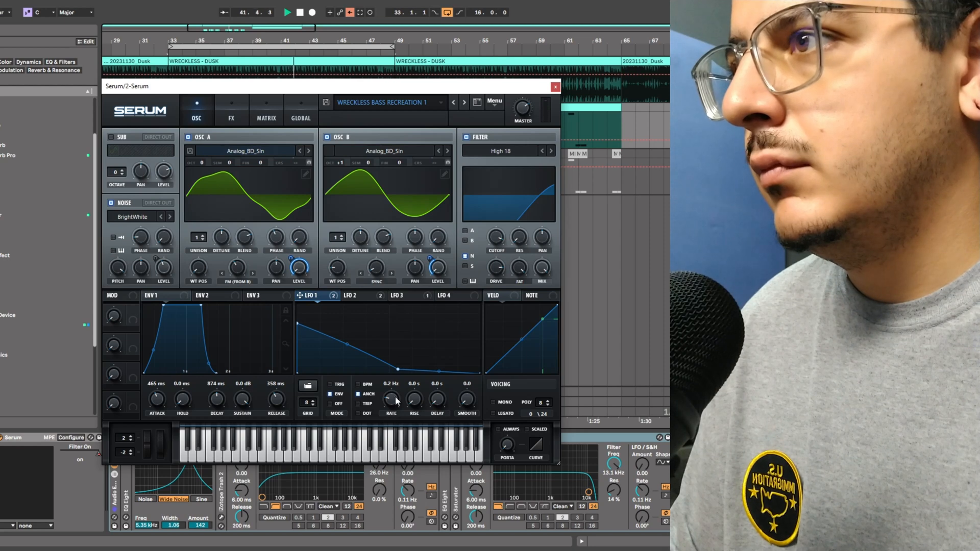
key("space")
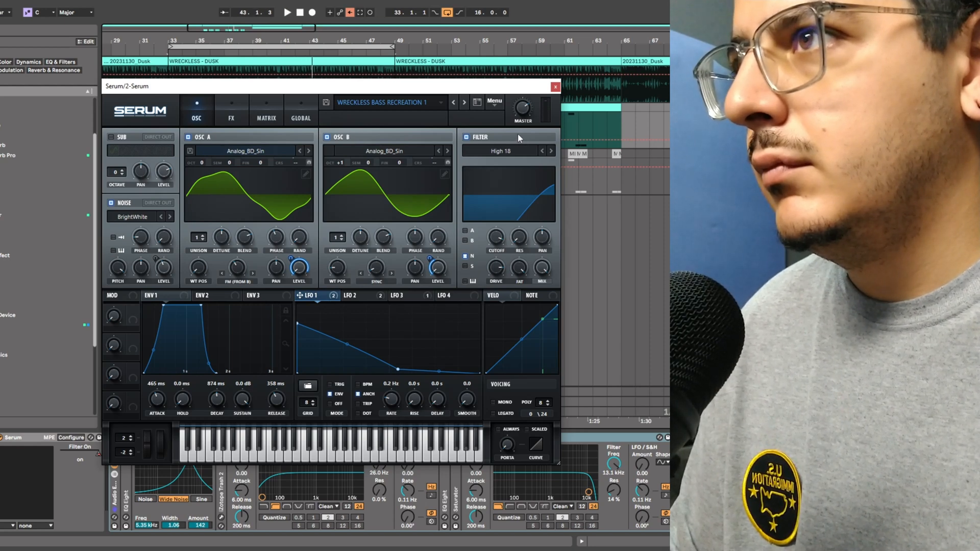
Step: Open the third track's Serum and set LFO 1's rate to 0.05 Hz
left_click(6, 440)
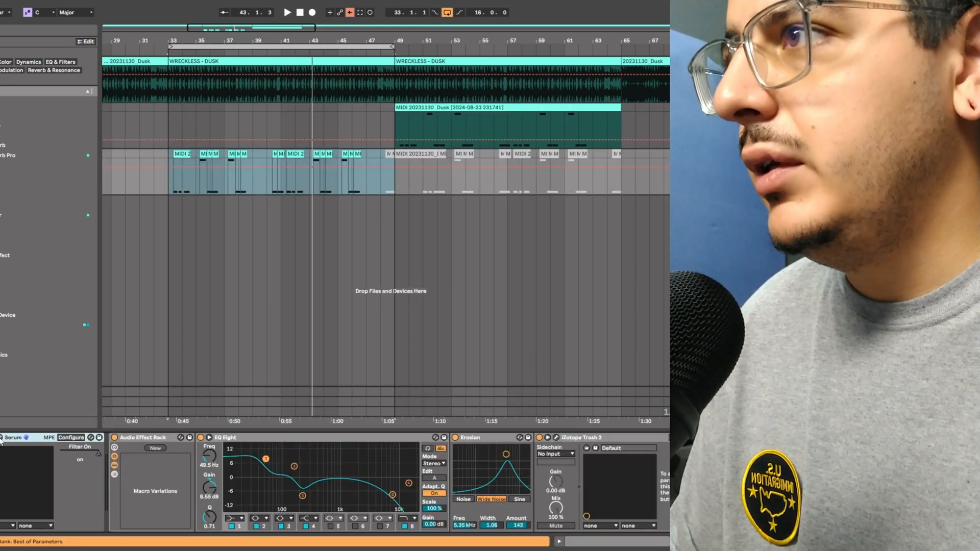
left_click(1, 438)
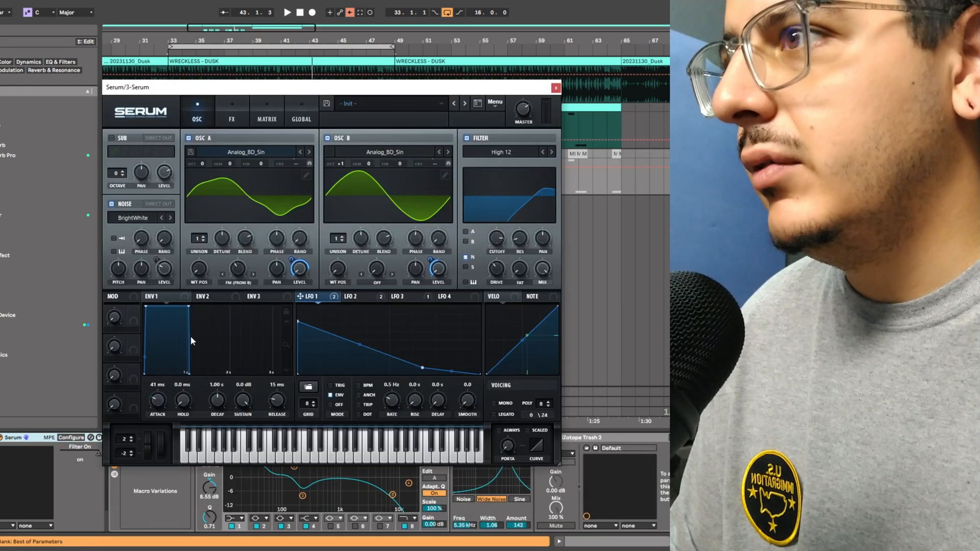
key("space")
left_click_drag(392, 401, 394, 409)
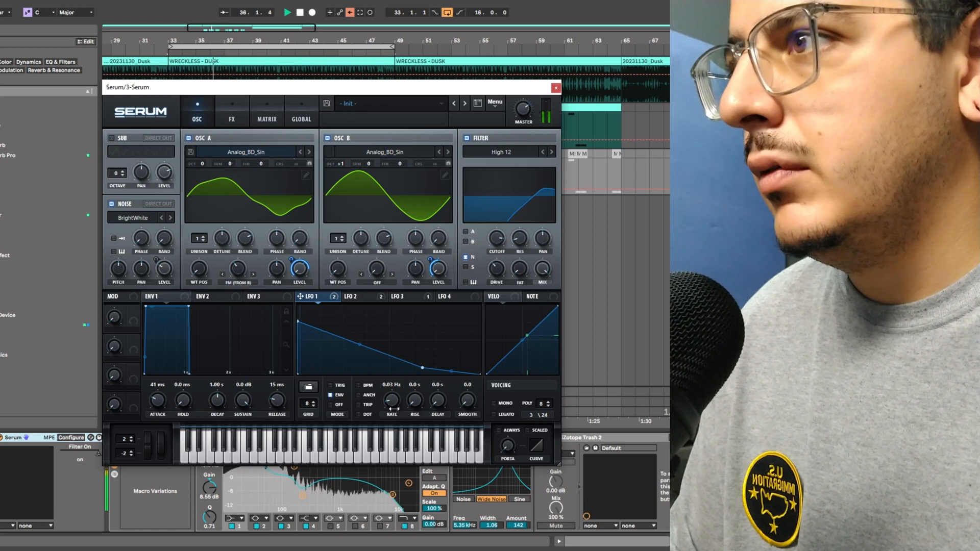
left_click_drag(394, 409, 391, 396)
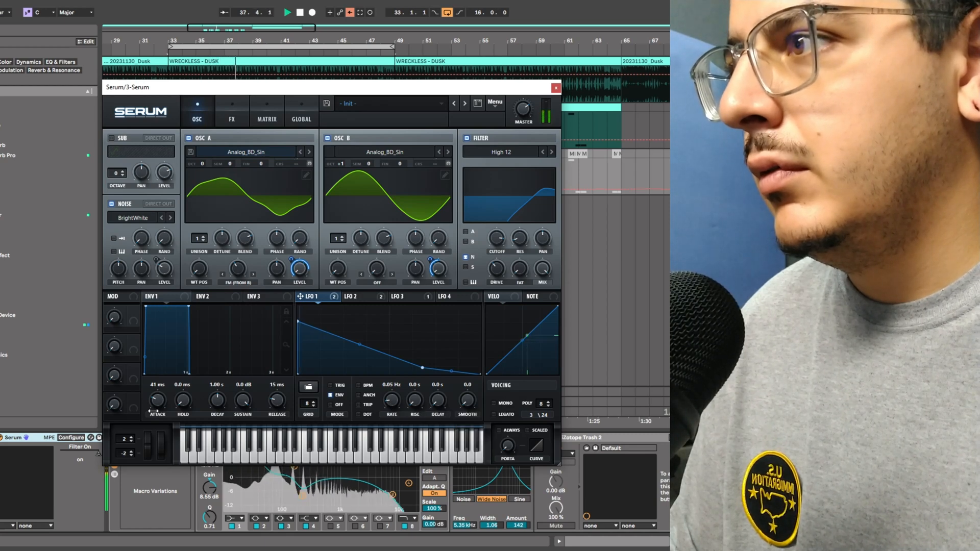
Step: Set Envelope 1 to 161 ms attack, 70 ms hold and 470 ms release
mouse_move(182, 401)
left_mouse_down()
mouse_move(164, 394)
mouse_move(169, 415)
left_mouse_up()
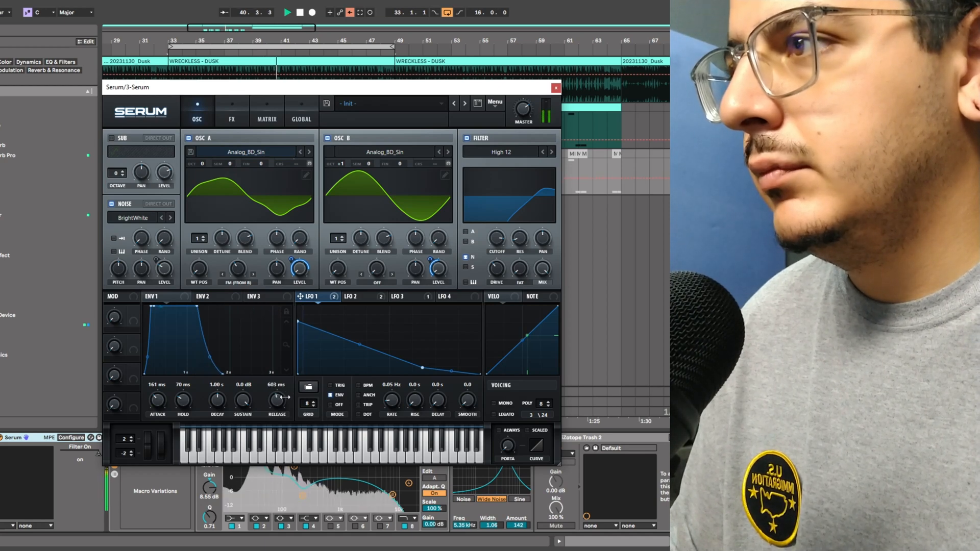
left_click_drag(284, 416, 313, 472)
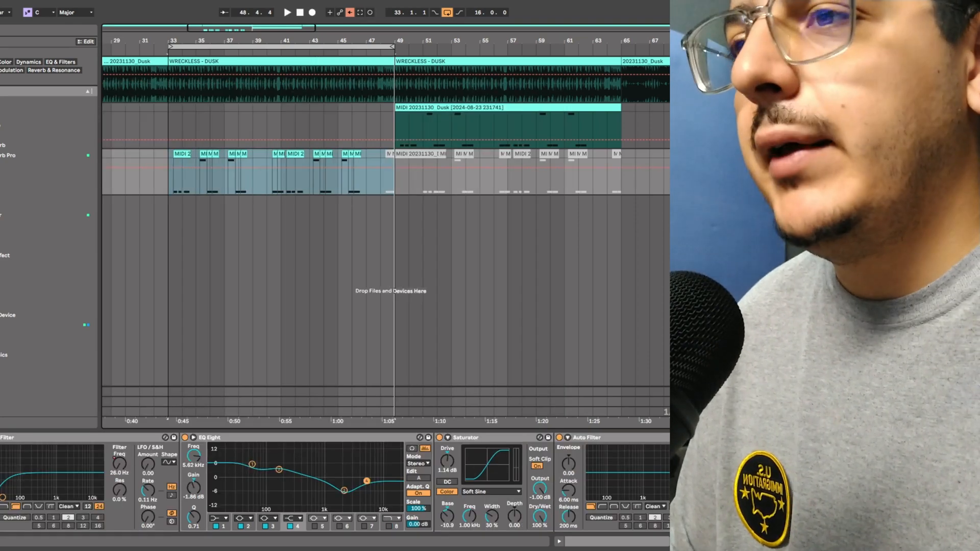
left_click_drag(689, 540, 613, 540)
left_click(2, 438)
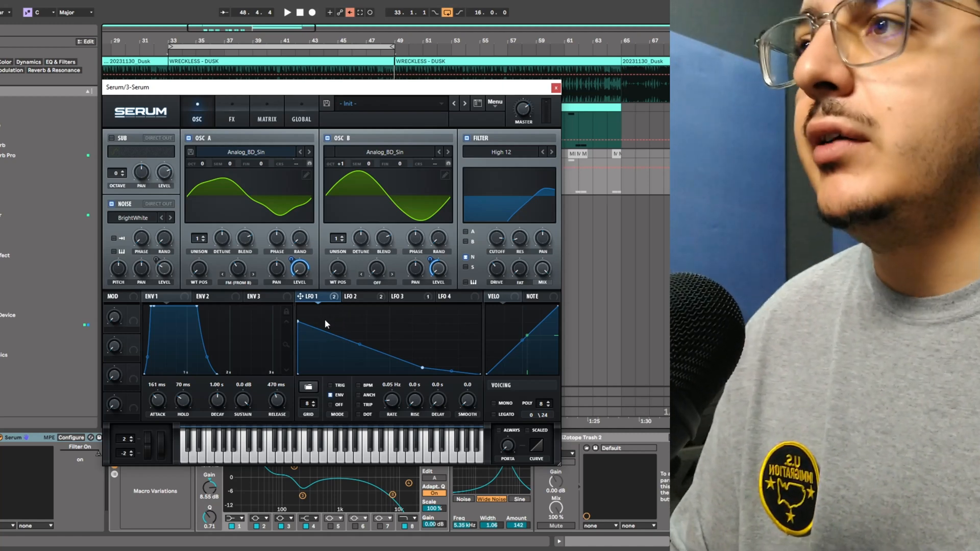
Step: Browse the matrix, effects and oscillator pages of the patch
mouse_move(308, 264)
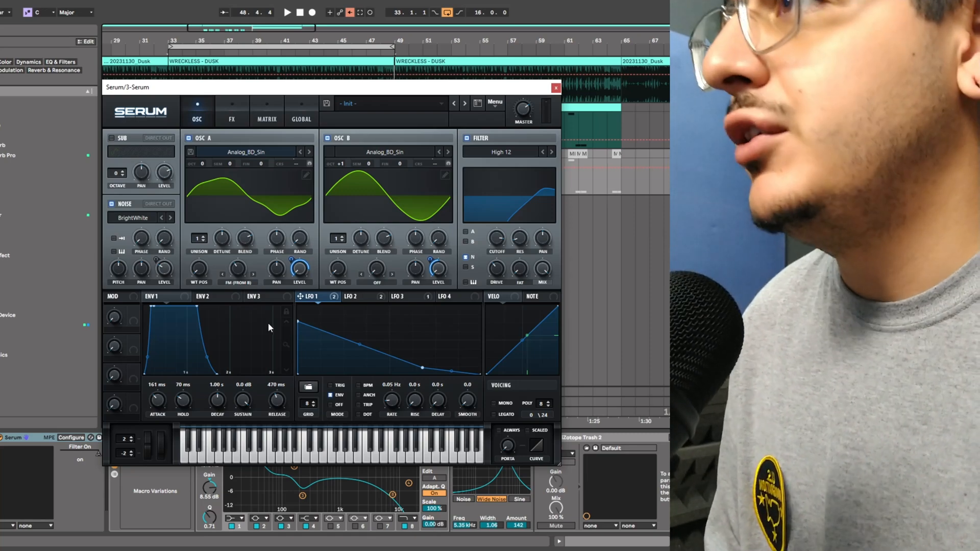
left_click(283, 117)
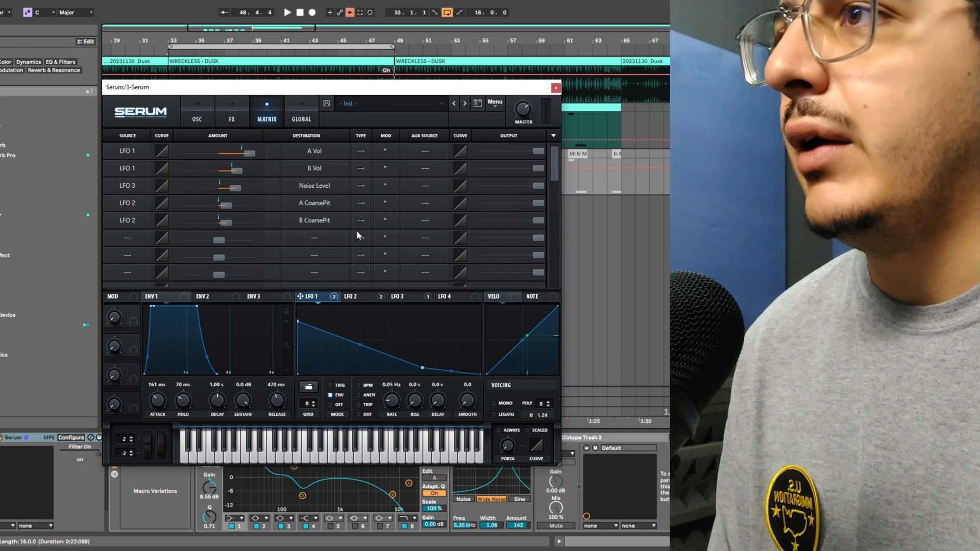
left_click(235, 117)
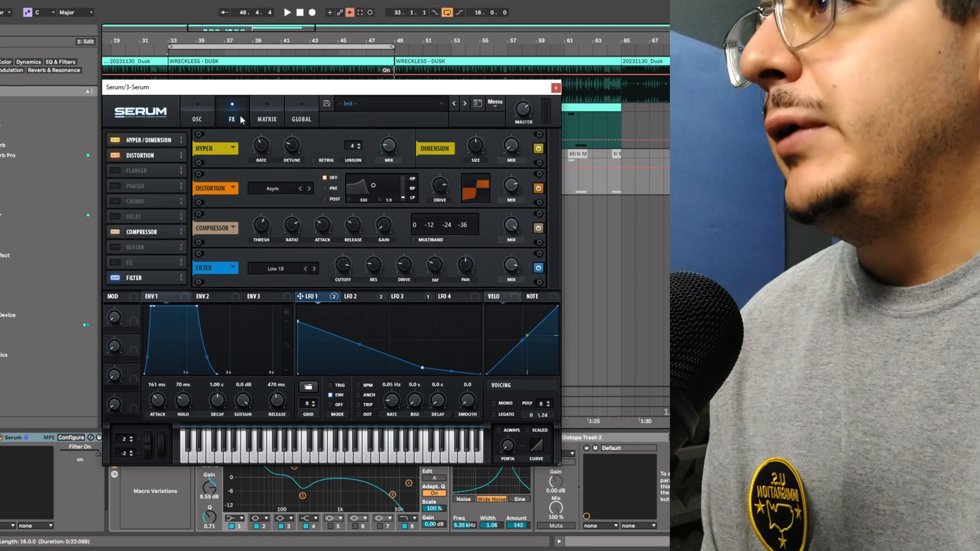
left_click(200, 120)
left_click(267, 119)
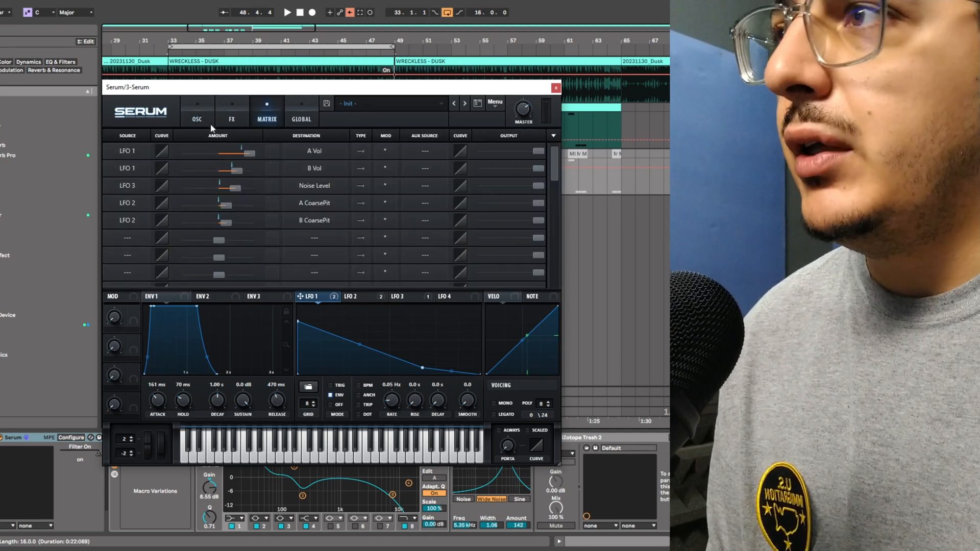
left_click(206, 125)
left_click(233, 117)
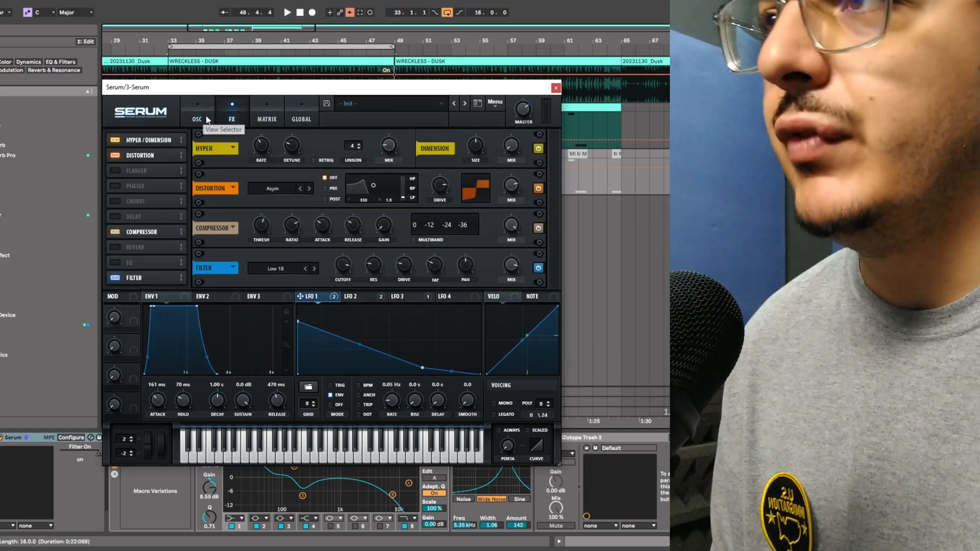
left_click(202, 117)
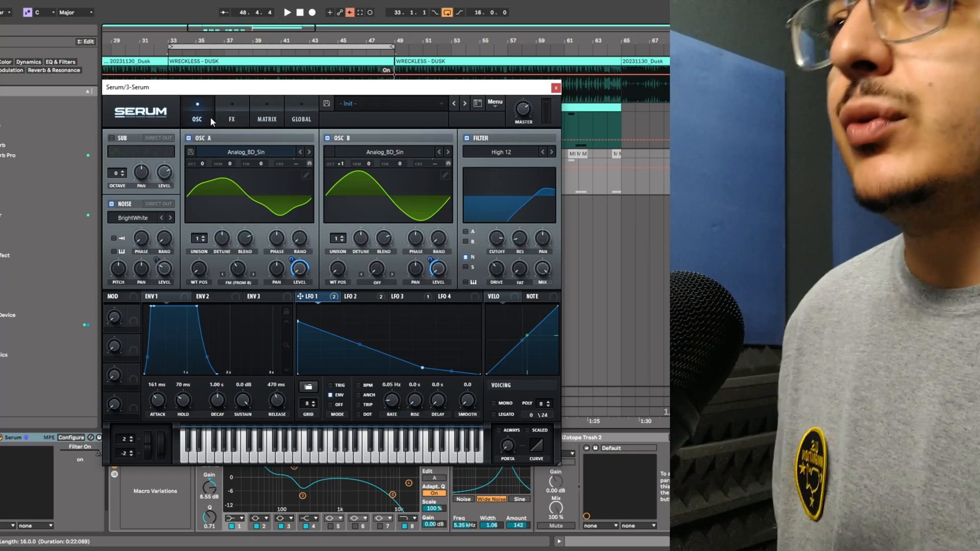